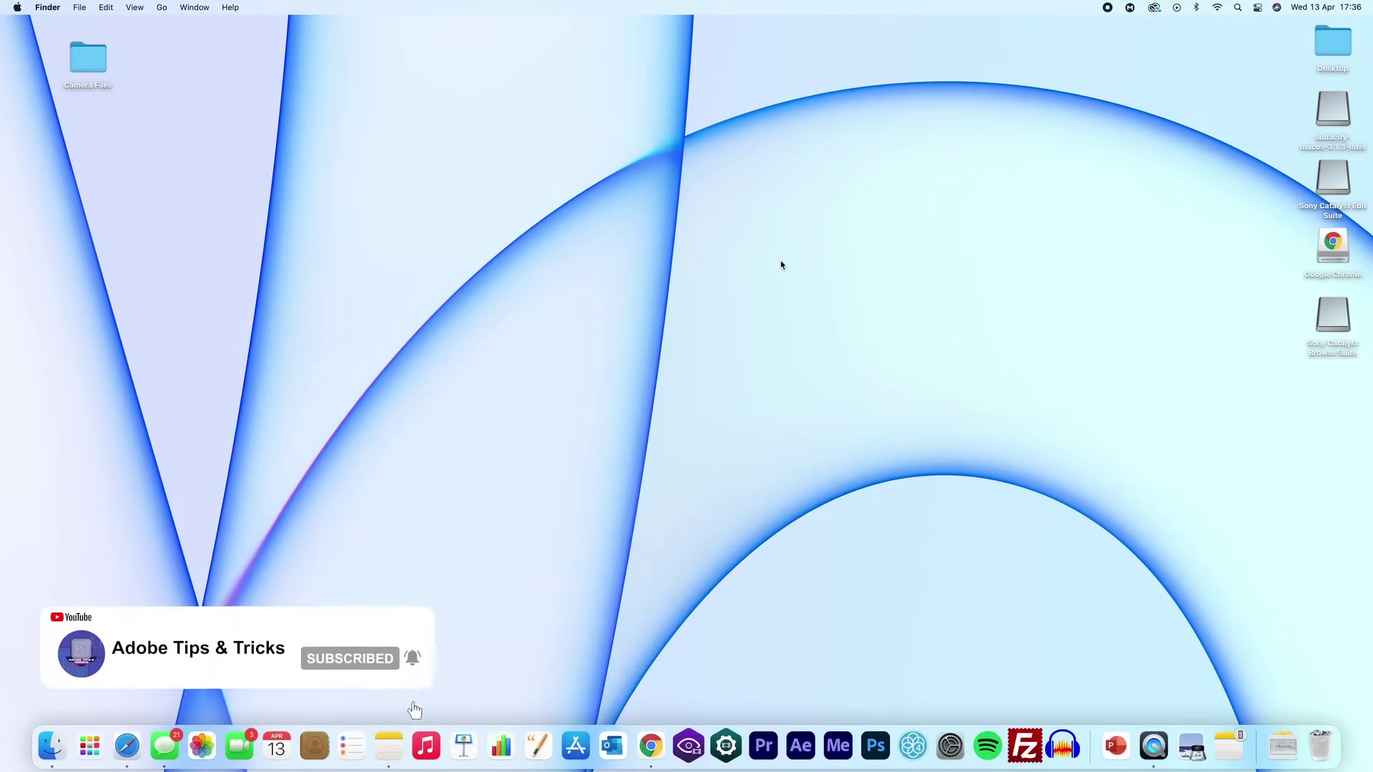
# Step: Create a new folder on the desktop and name it '2022 13 04 How to Start for Beginners'
pyautogui.rightClick(781, 265)
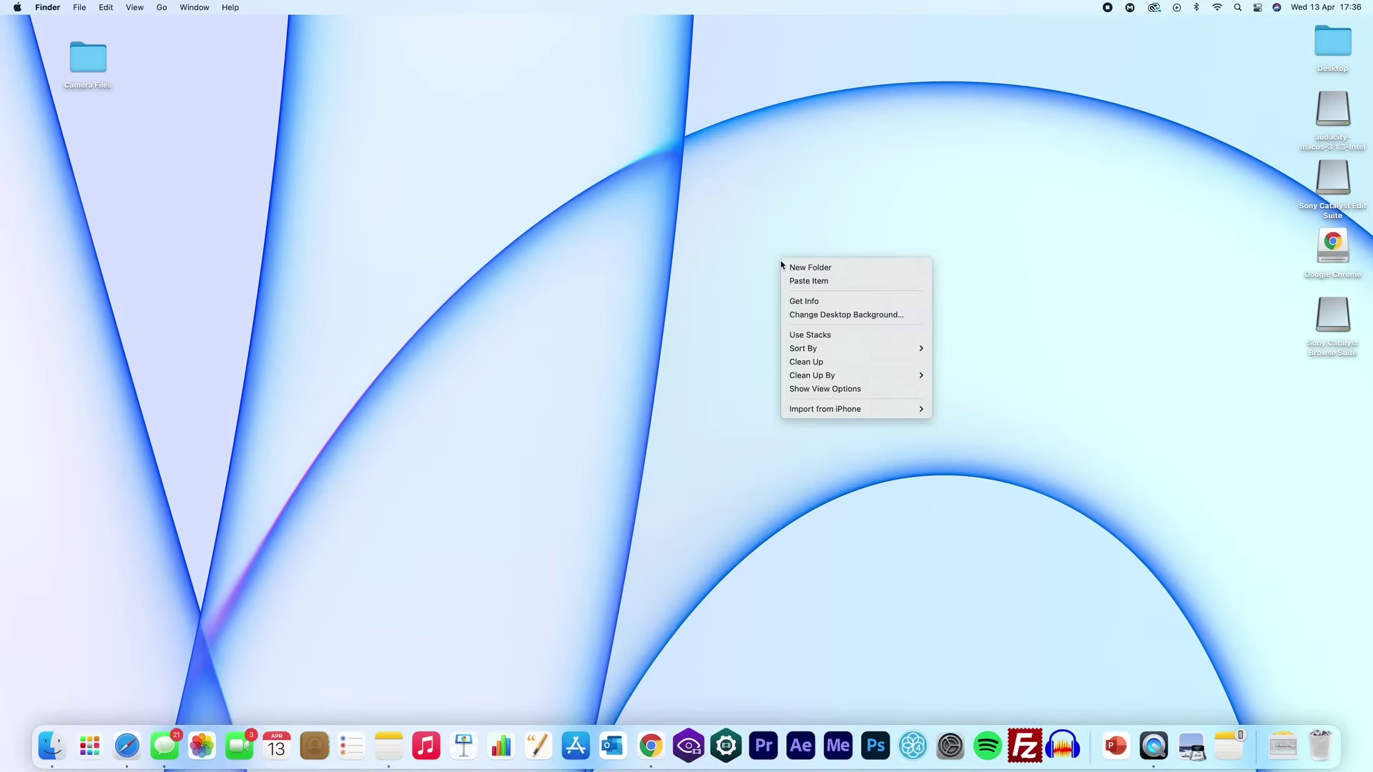
pyautogui.click(842, 267)
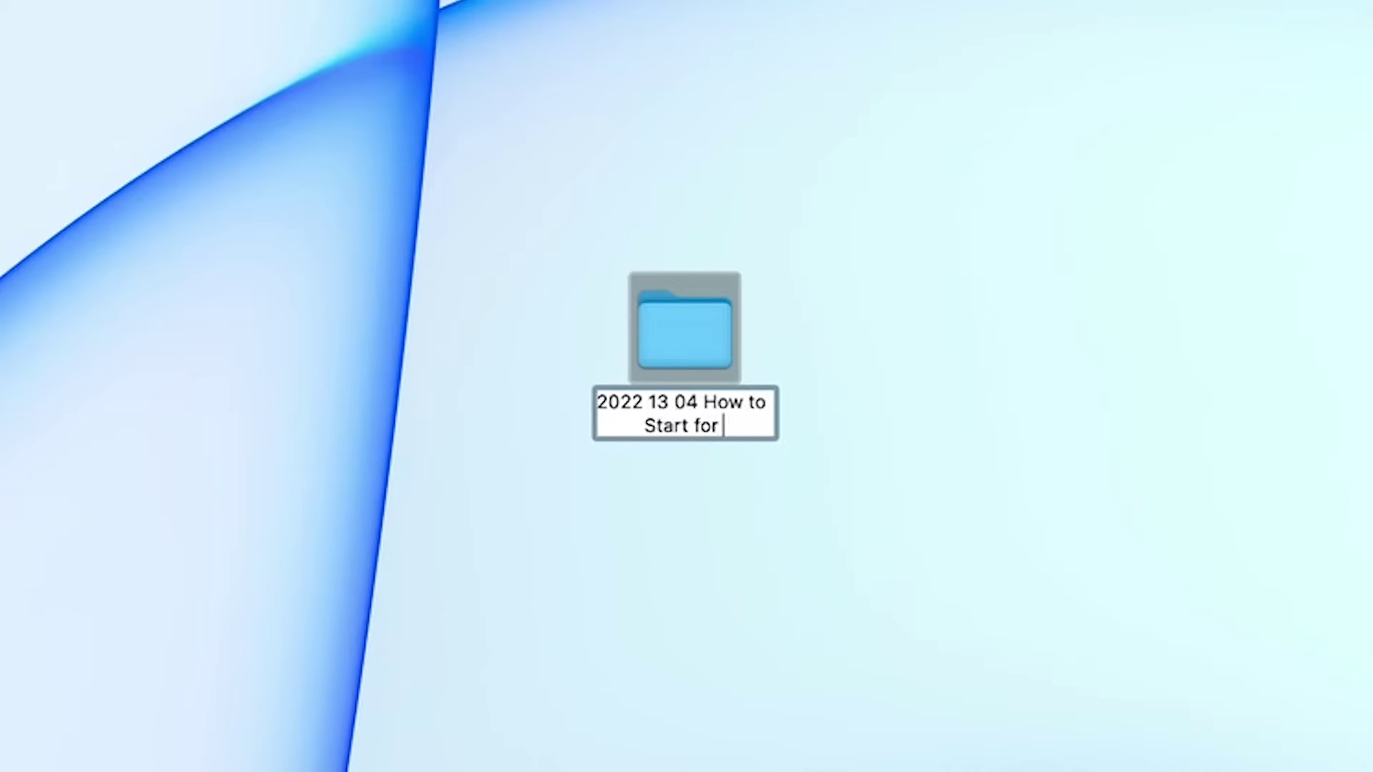
pyautogui.write('nners')
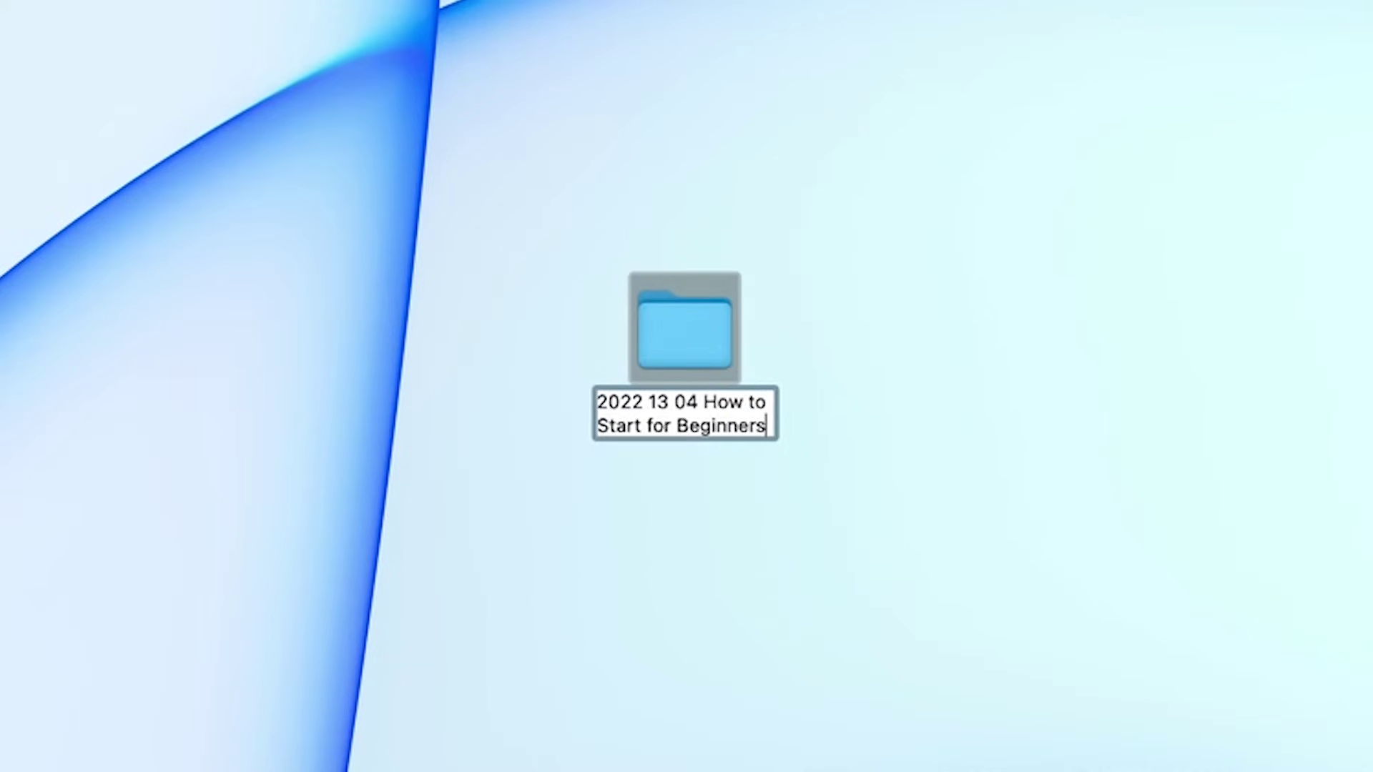
pyautogui.press('Return')
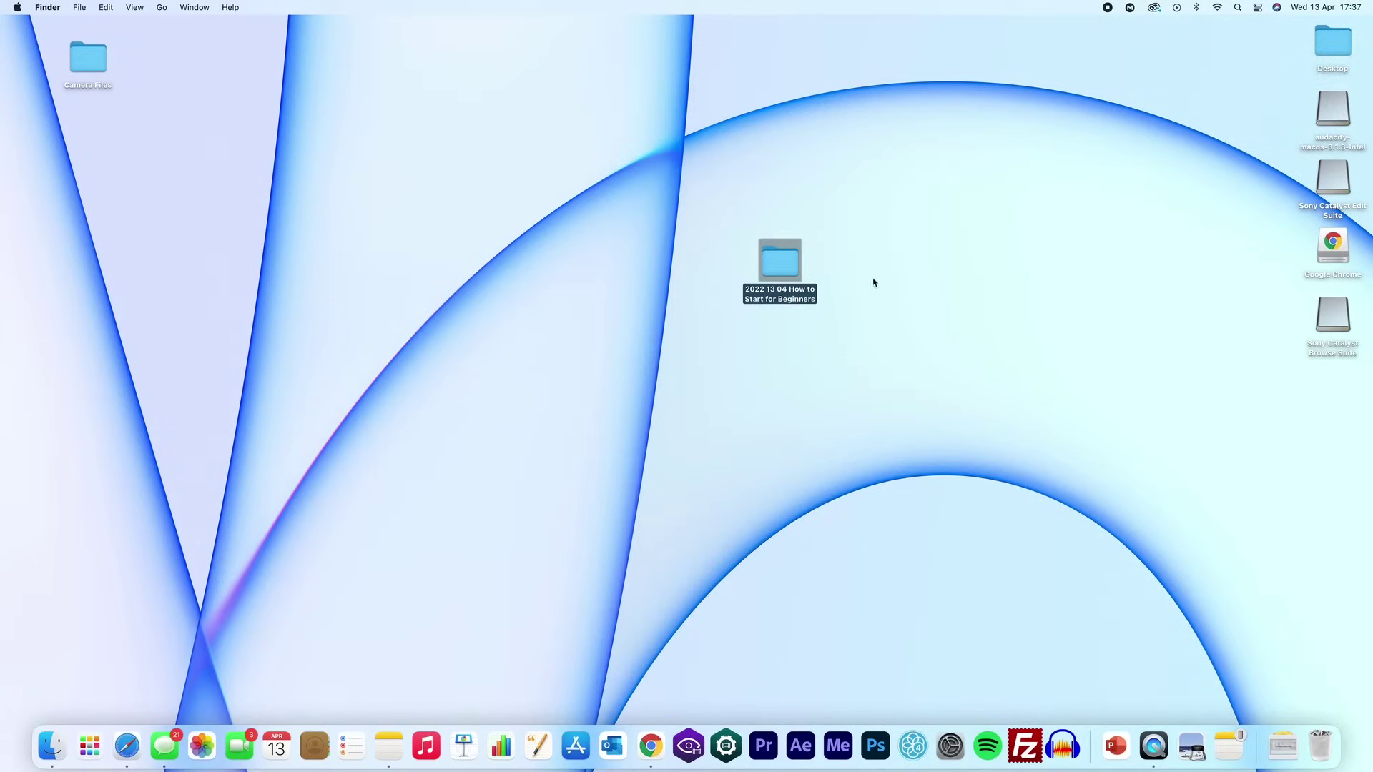
# Step: Inside the dated project folder, create five new untitled subfolders
pyautogui.doubleClick(784, 263)
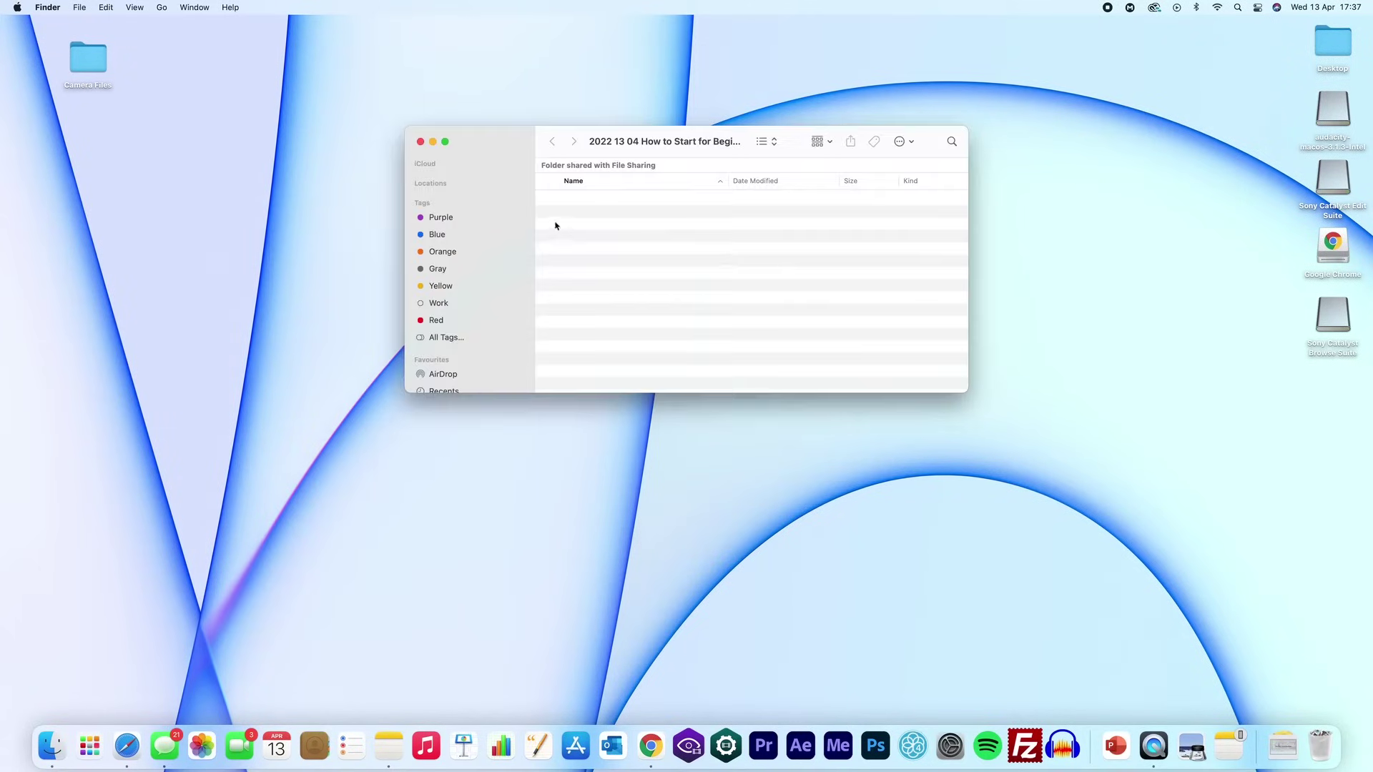
pyautogui.rightClick(562, 222)
pyautogui.click(587, 224)
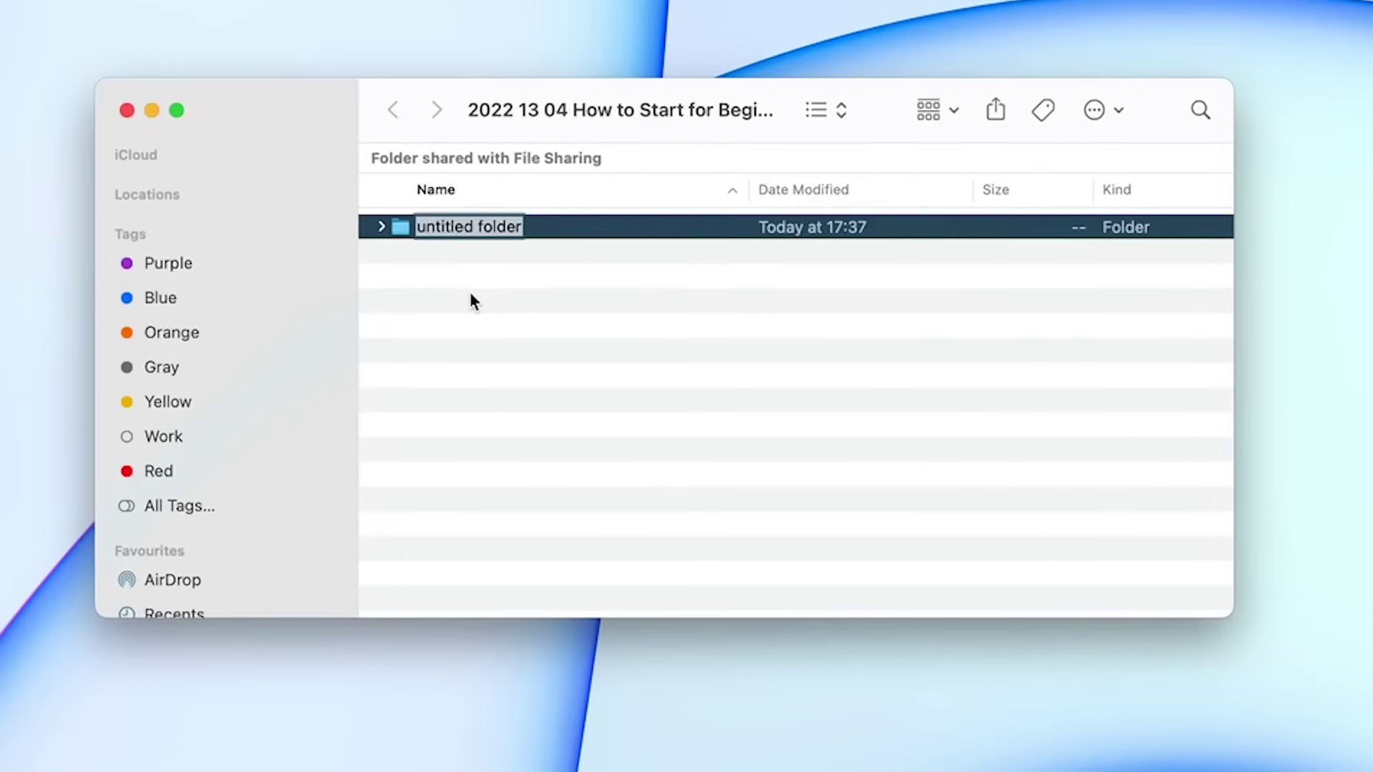
pyautogui.rightClick(470, 293)
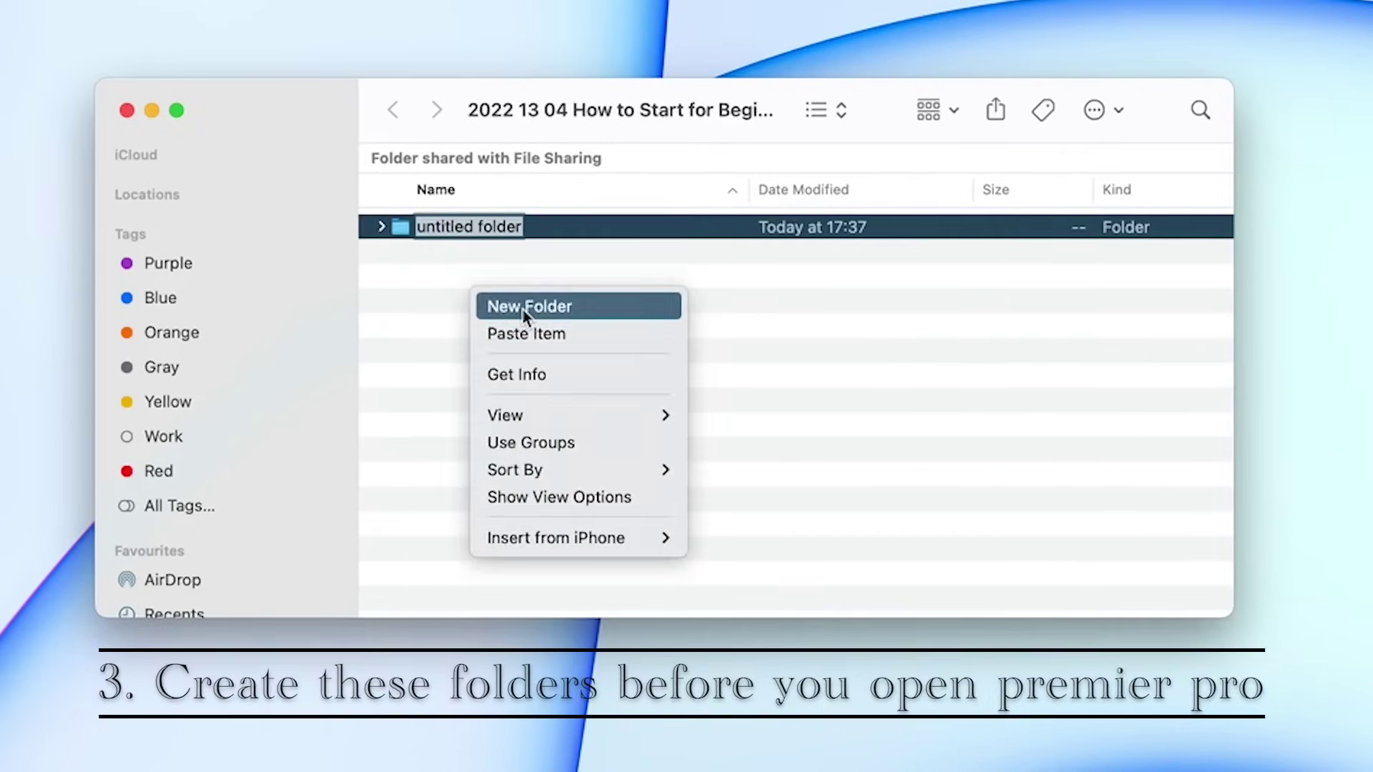
pyautogui.click(522, 307)
pyautogui.rightClick(513, 309)
pyautogui.click(555, 325)
pyautogui.rightClick(509, 316)
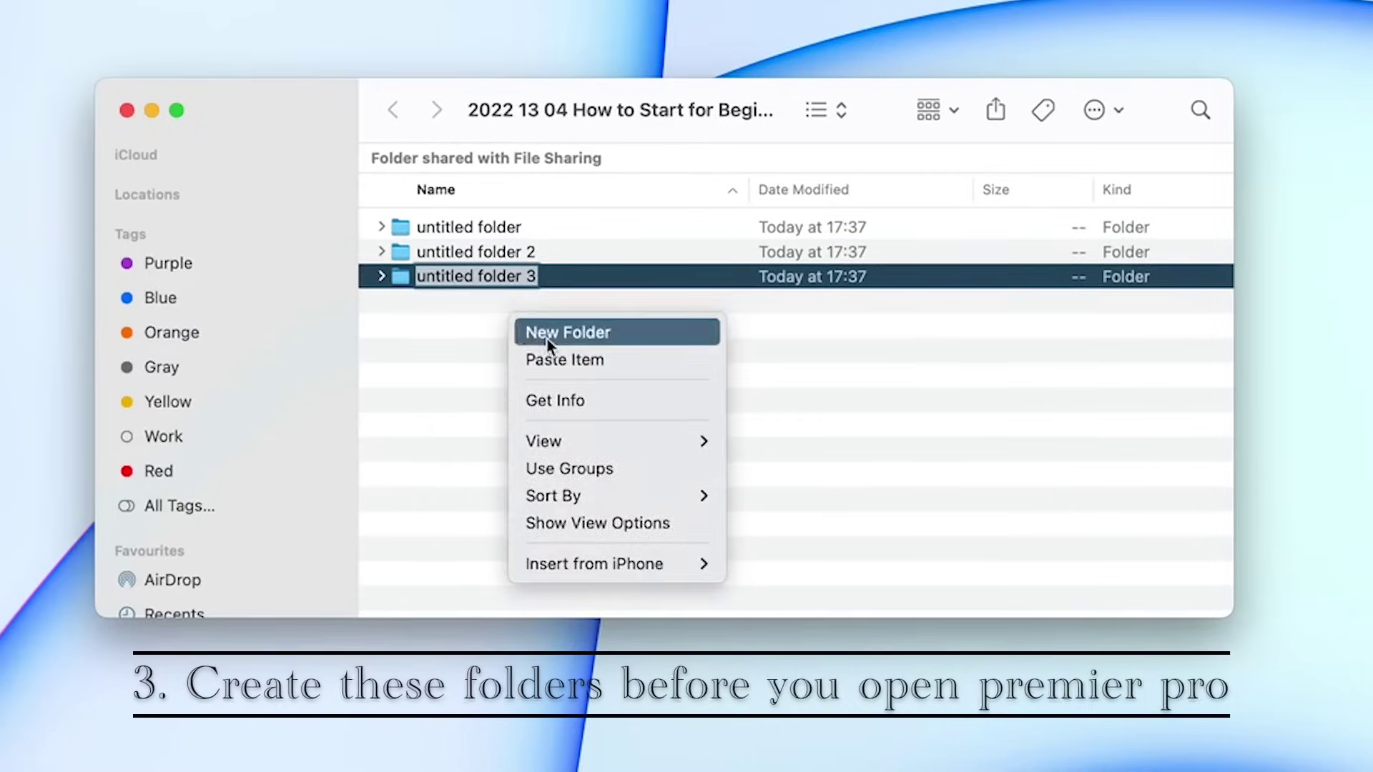
pyautogui.click(547, 336)
pyautogui.rightClick(499, 335)
pyautogui.click(511, 341)
# Step: Rename the first three subfolders to Footage, Project File and Exports
pyautogui.click(505, 229)
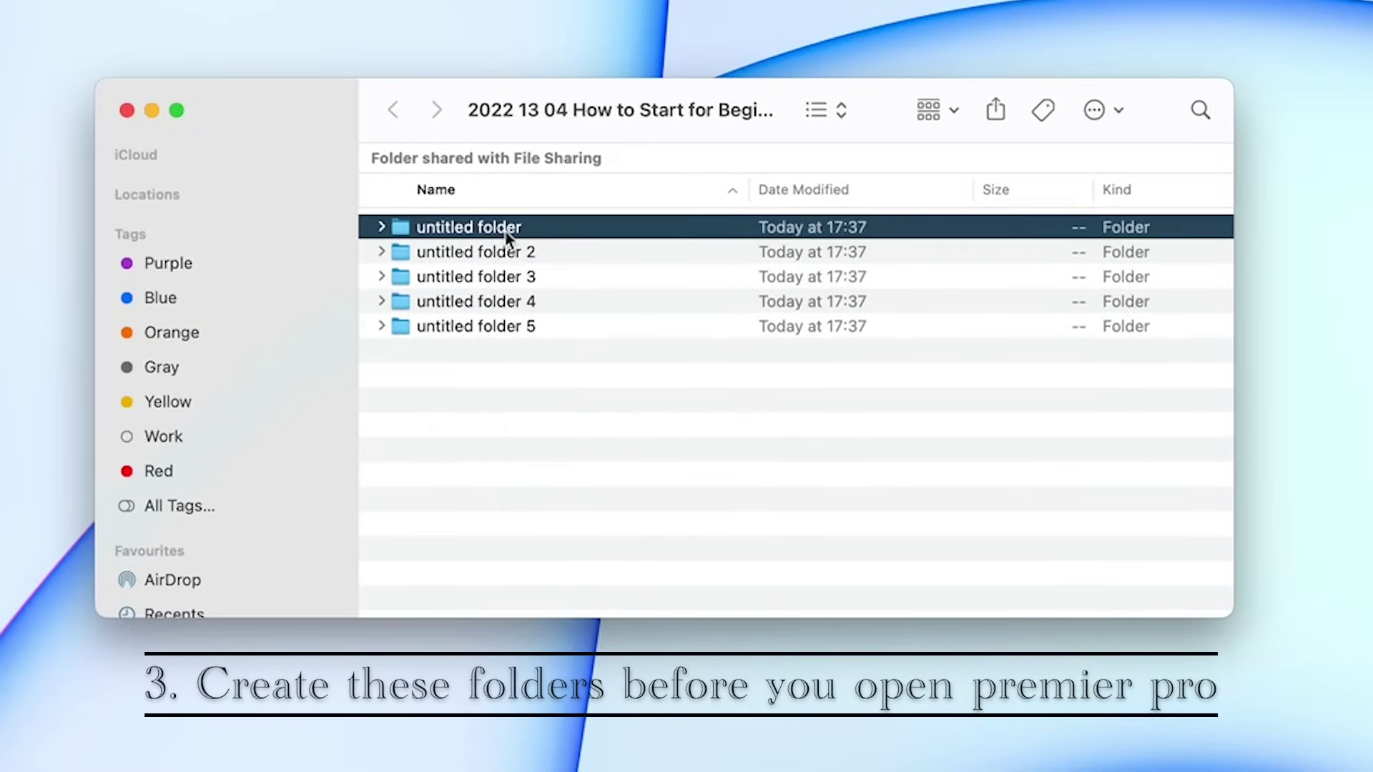
pyautogui.press('Return')
pyautogui.write('F')
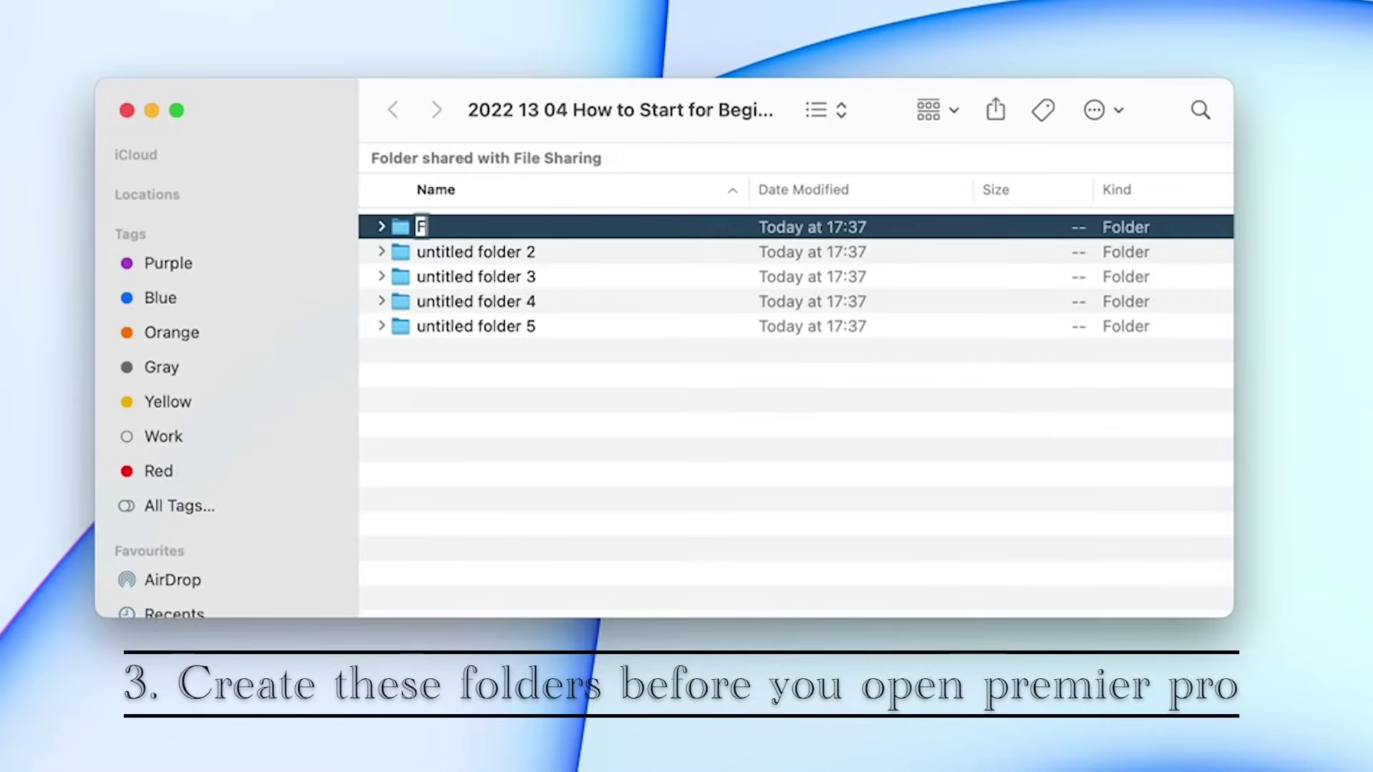
pyautogui.write('ootage')
pyautogui.click(536, 256)
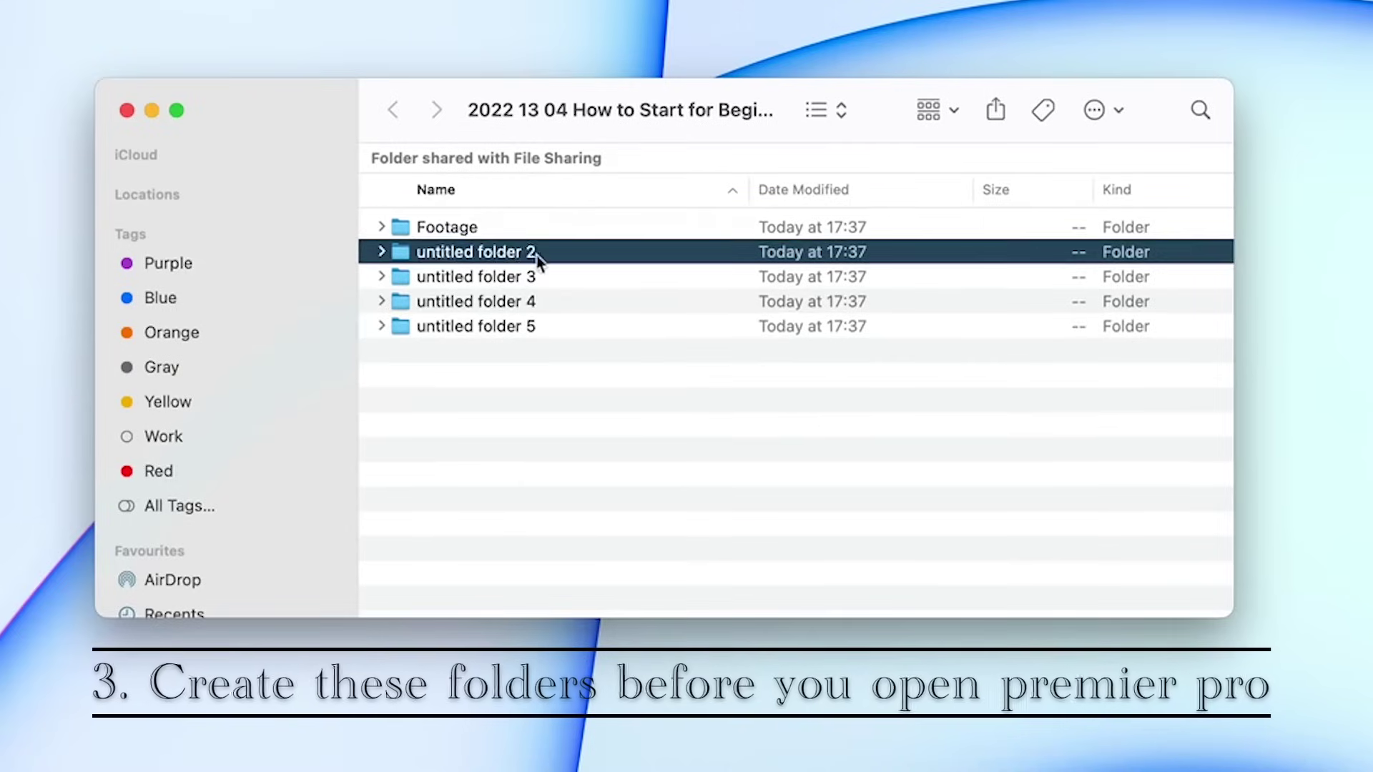
pyautogui.press('Return')
pyautogui.write('Pr')
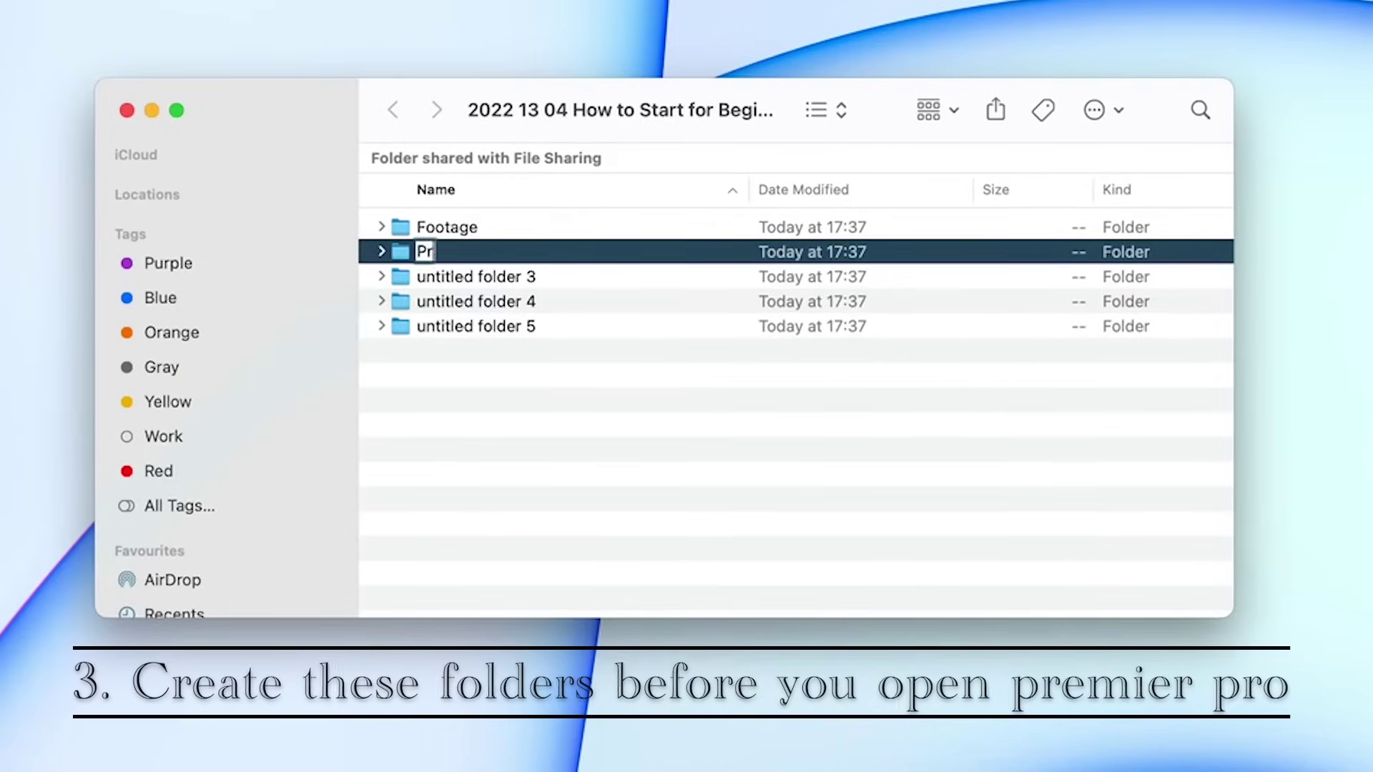
pyautogui.write('oject File')
pyautogui.click(492, 279)
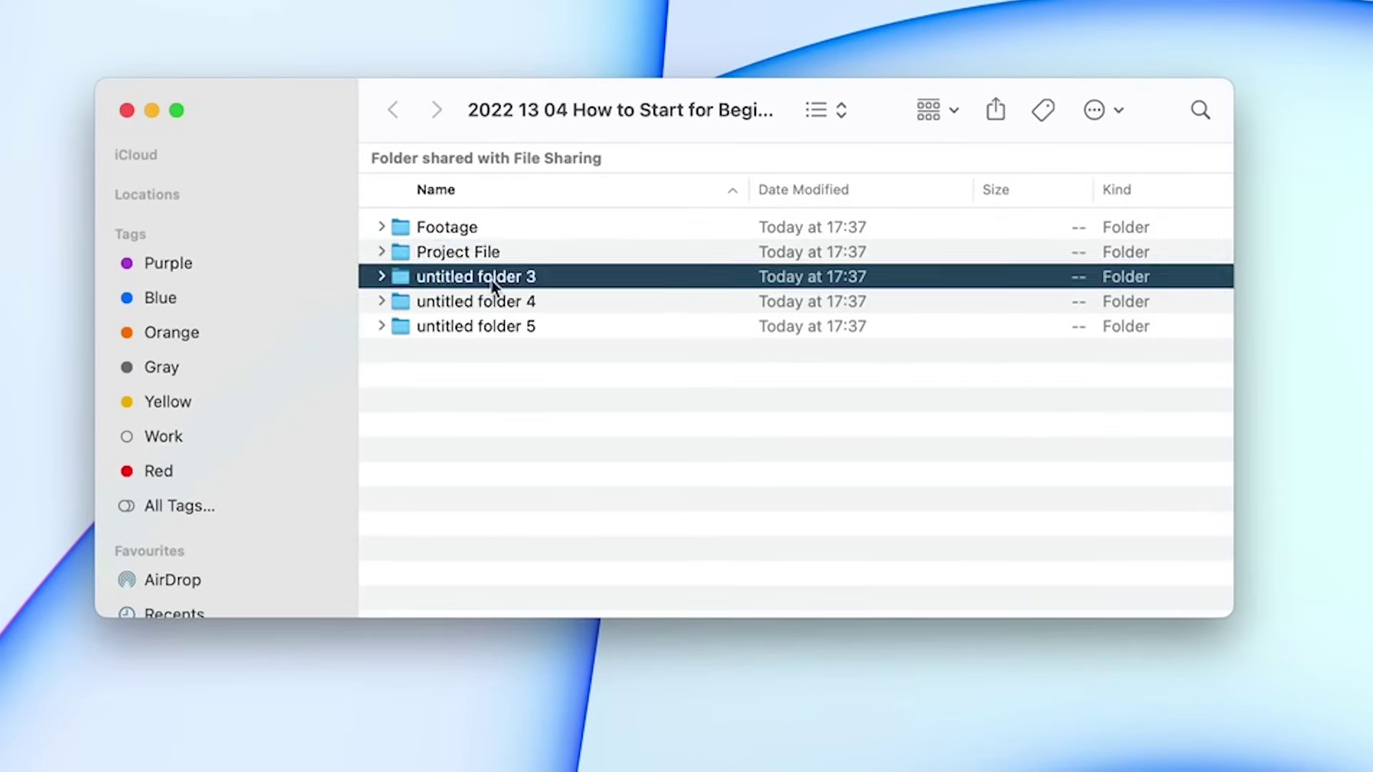
pyautogui.press('Return')
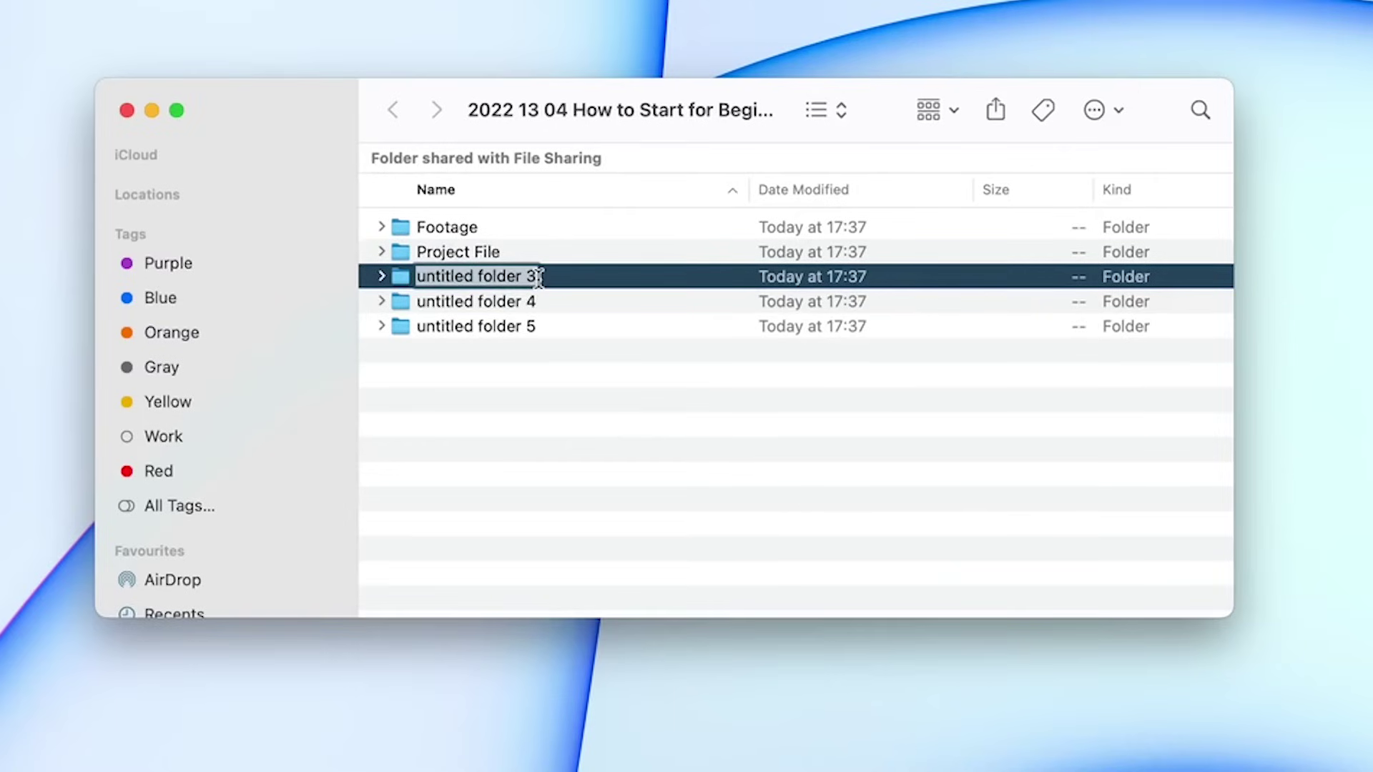
pyautogui.write('Exports')
pyautogui.press('Return')
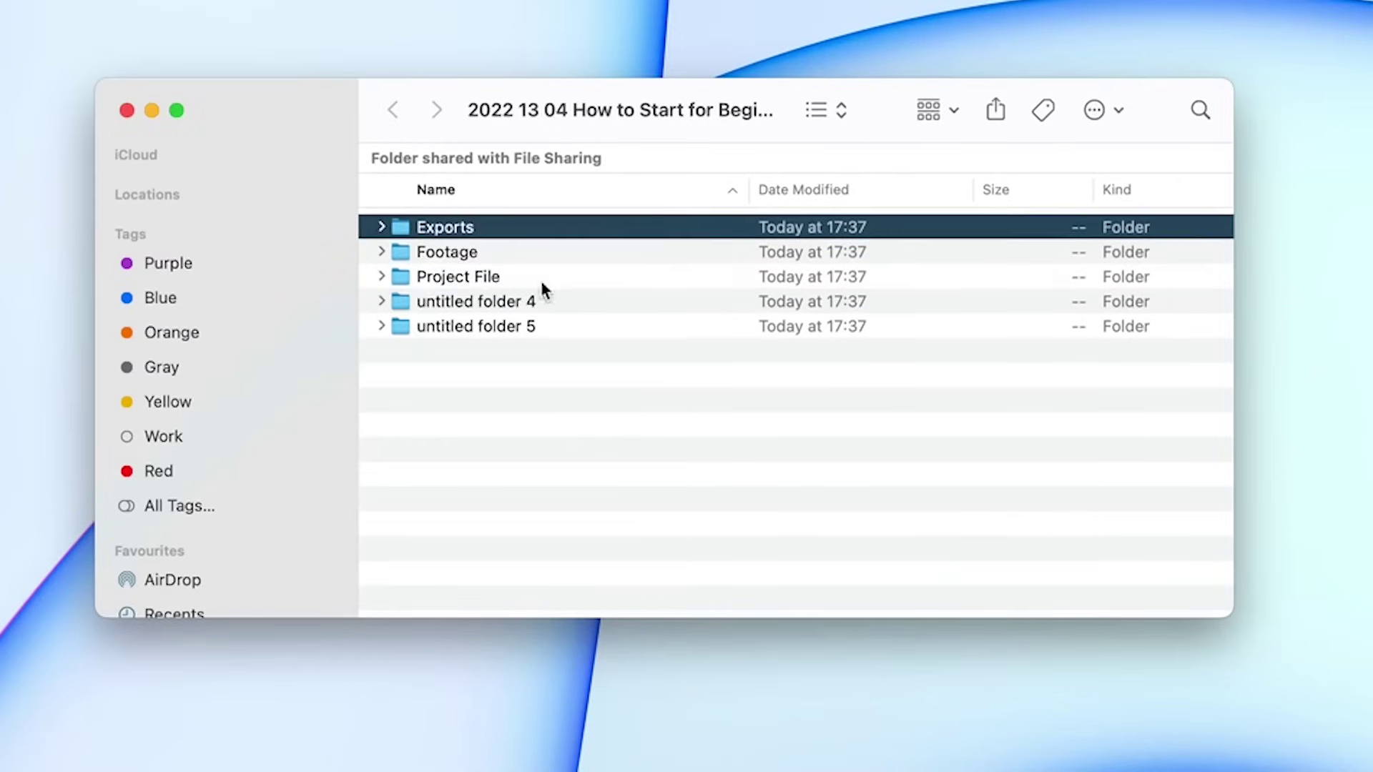
# Step: Rename the remaining two subfolders to Assets and Audio
pyautogui.click(491, 302)
pyautogui.press('Return')
pyautogui.write('Asse')
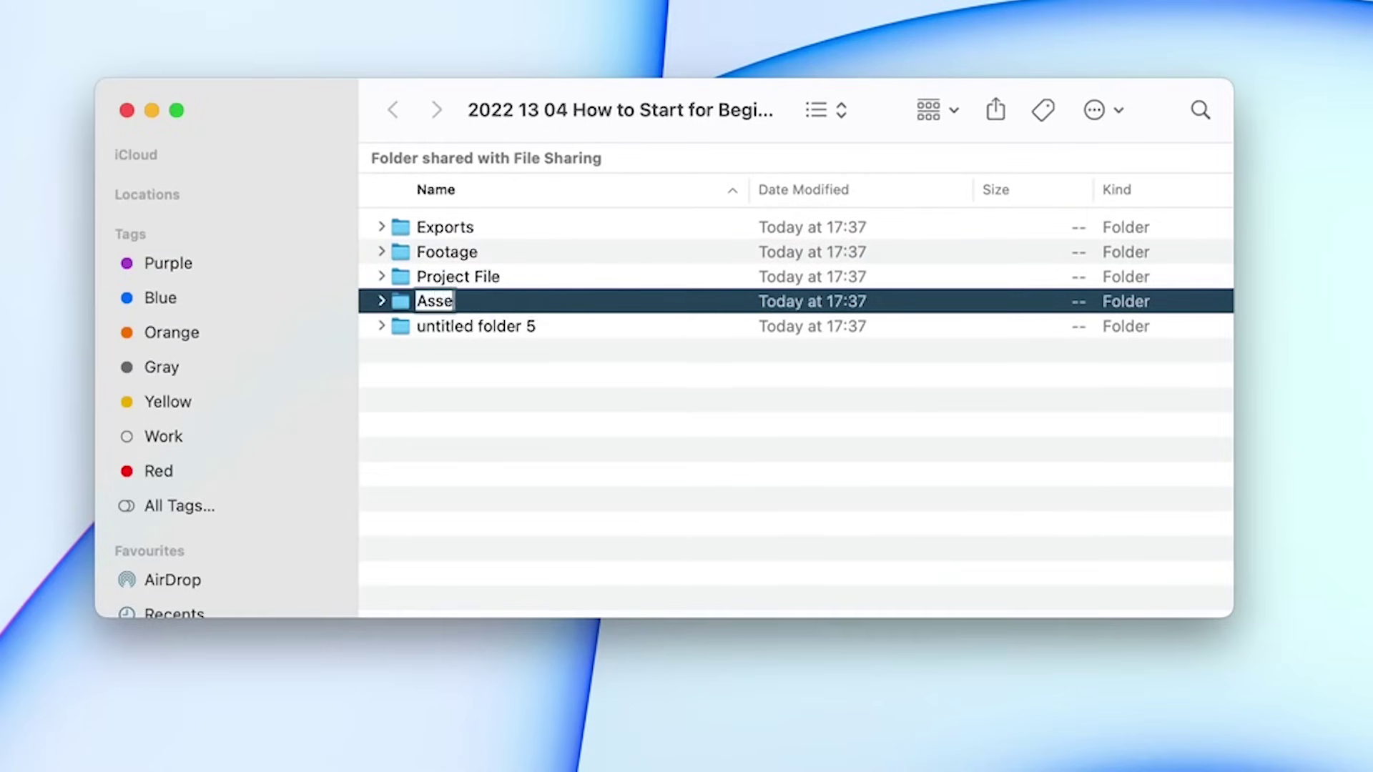
pyautogui.write('ts')
pyautogui.click(518, 329)
pyautogui.press('Return')
pyautogui.write('A')
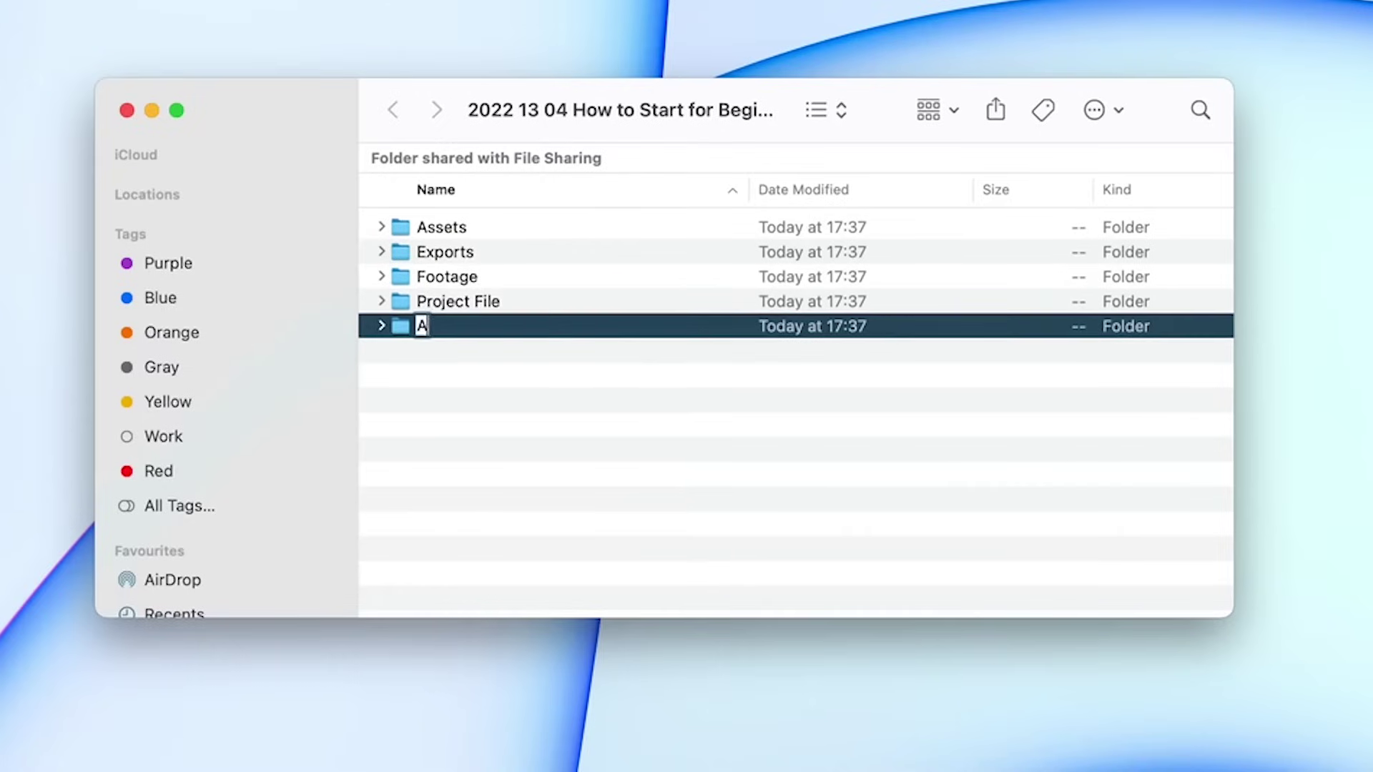
pyautogui.write('udio')
pyautogui.press('Return')
pyautogui.click(560, 397)
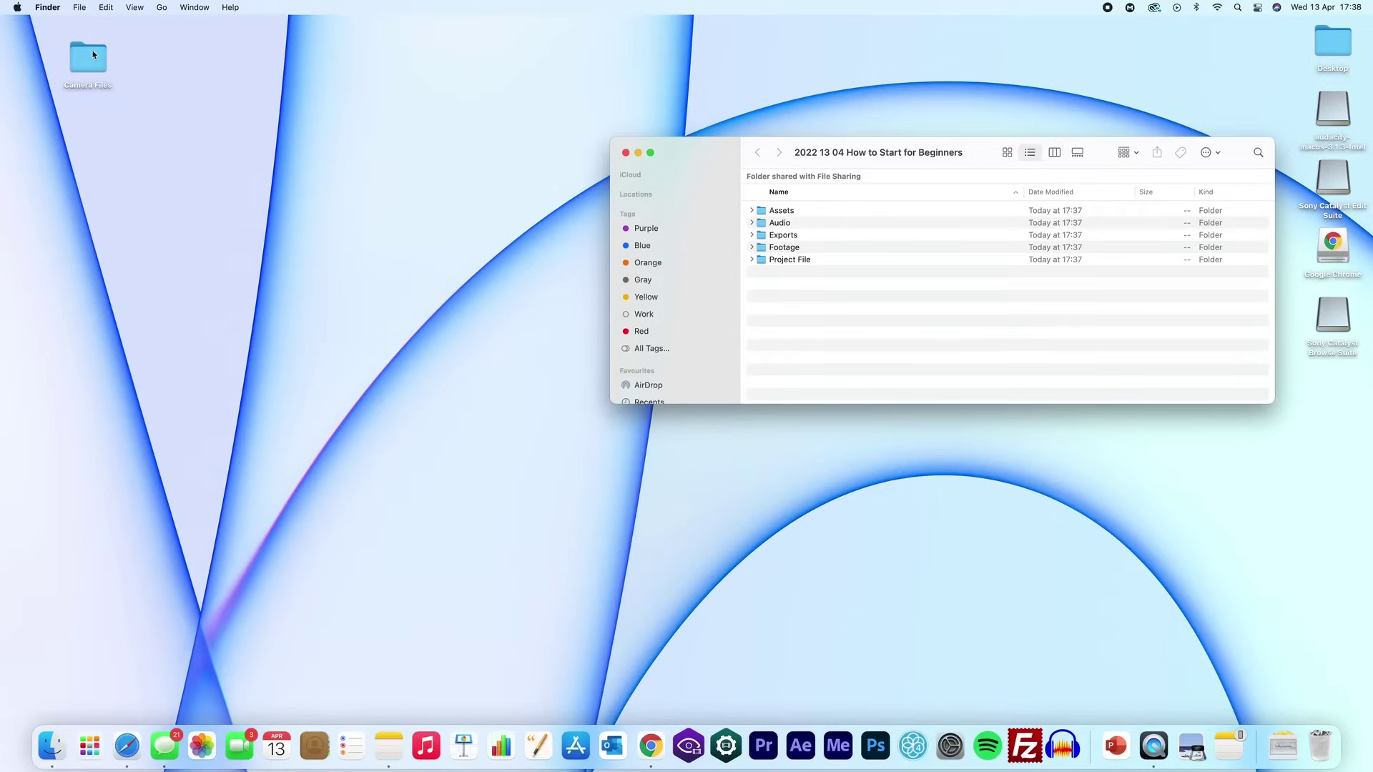
# Step: Copy the camera folders and video files from Camera Files into the Footage subfolder
pyautogui.doubleClick(93, 54)
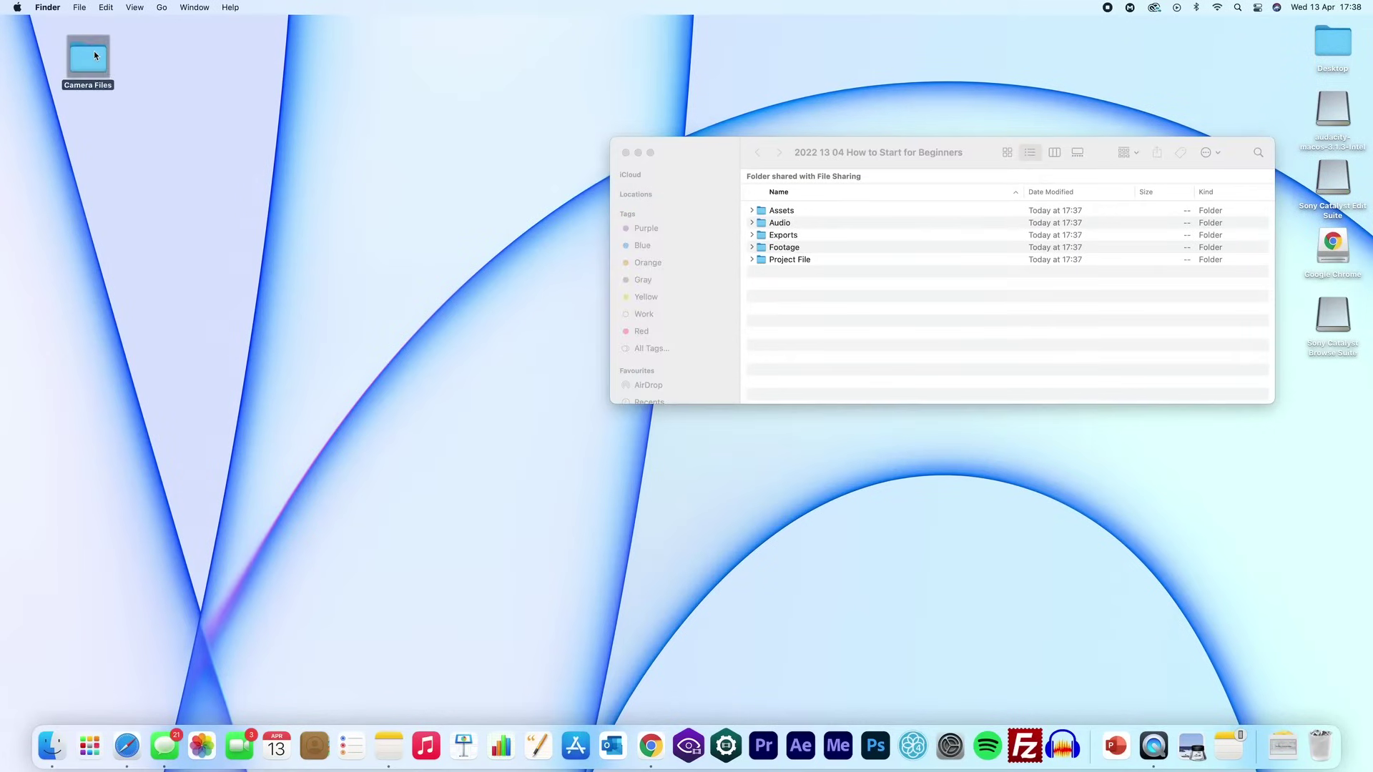
pyautogui.moveTo(511, 99); pyautogui.dragTo(316, 165)
pyautogui.moveTo(279, 352); pyautogui.dragTo(167, 209)
pyautogui.click(965, 279)
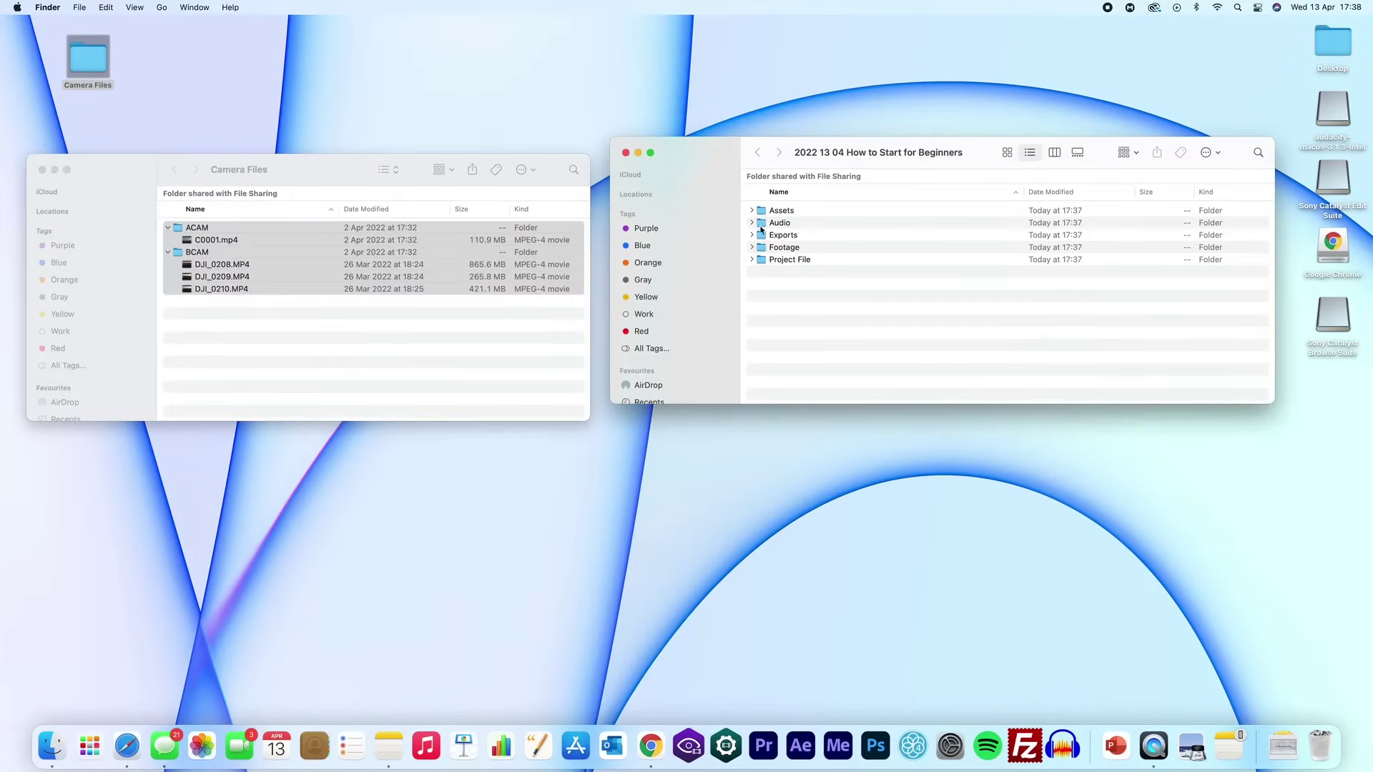
pyautogui.doubleClick(789, 247)
pyautogui.press('super+v')
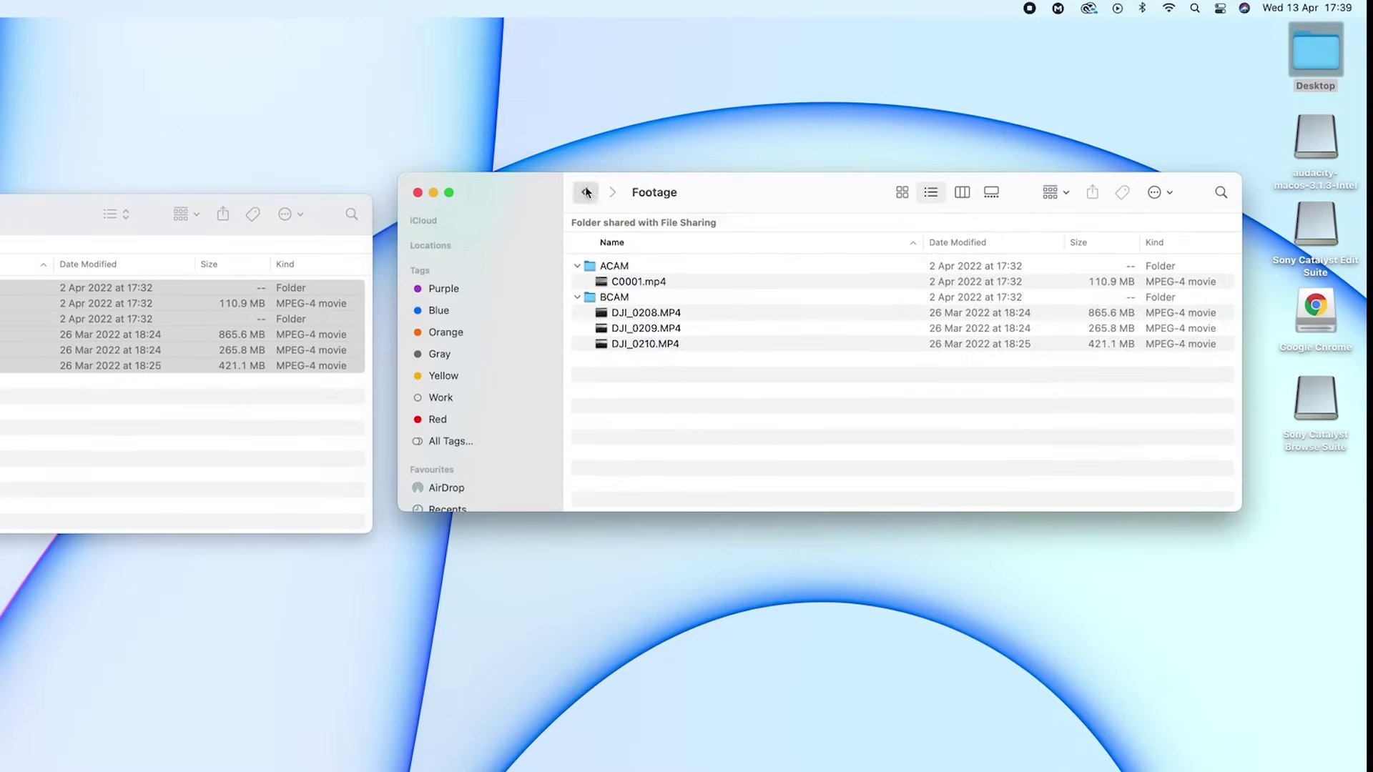
# Step: Check that Assets holds YouTube Outro.mov and YouTube Subscribe.mov, then return to the project folder
pyautogui.click(758, 152)
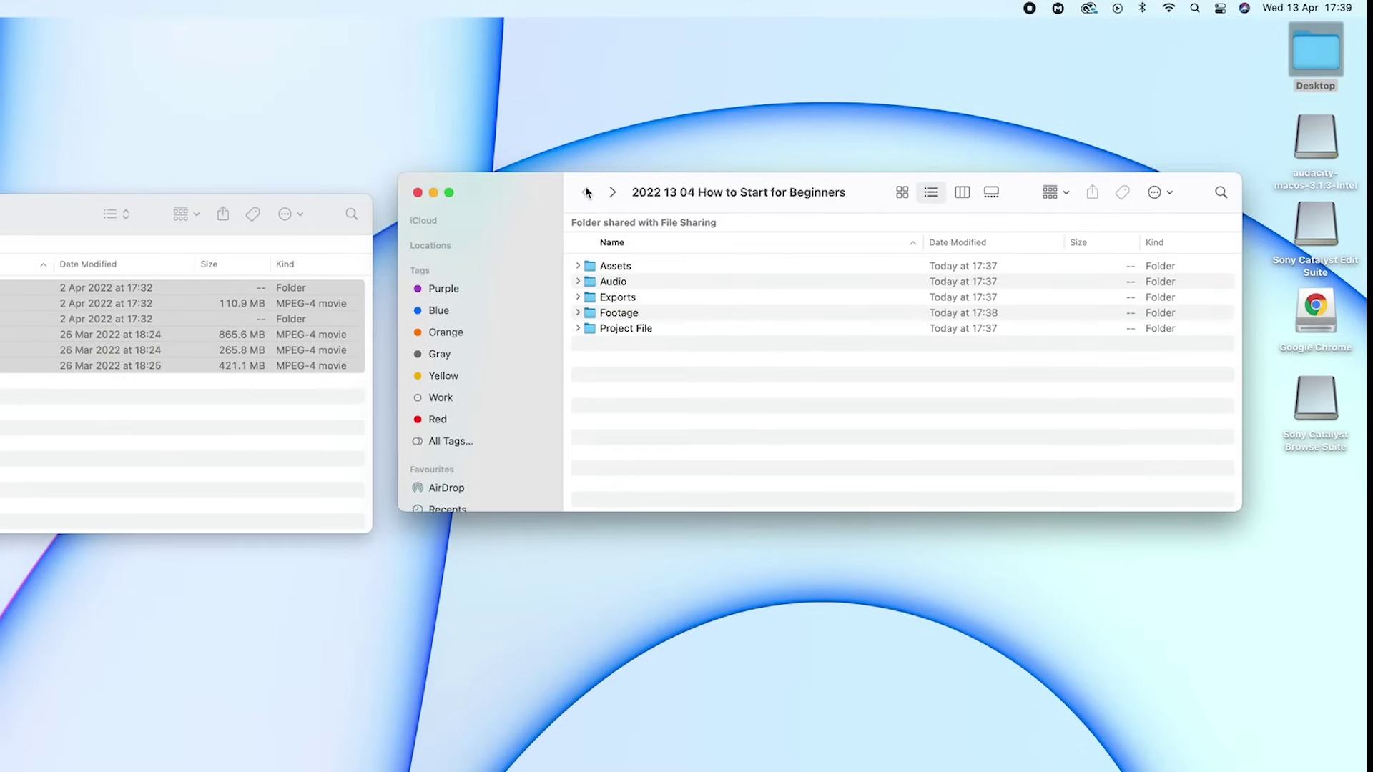
pyautogui.click(646, 283)
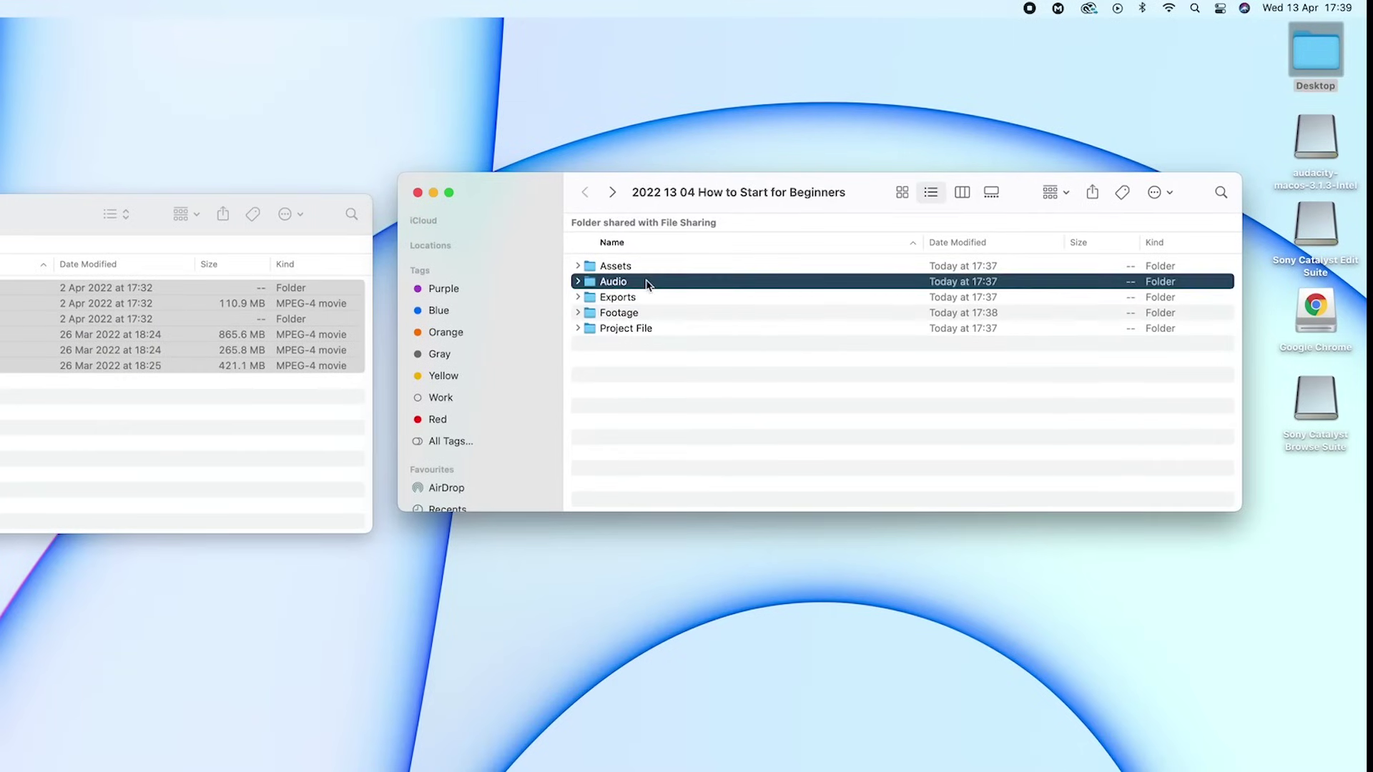
pyautogui.click(643, 267)
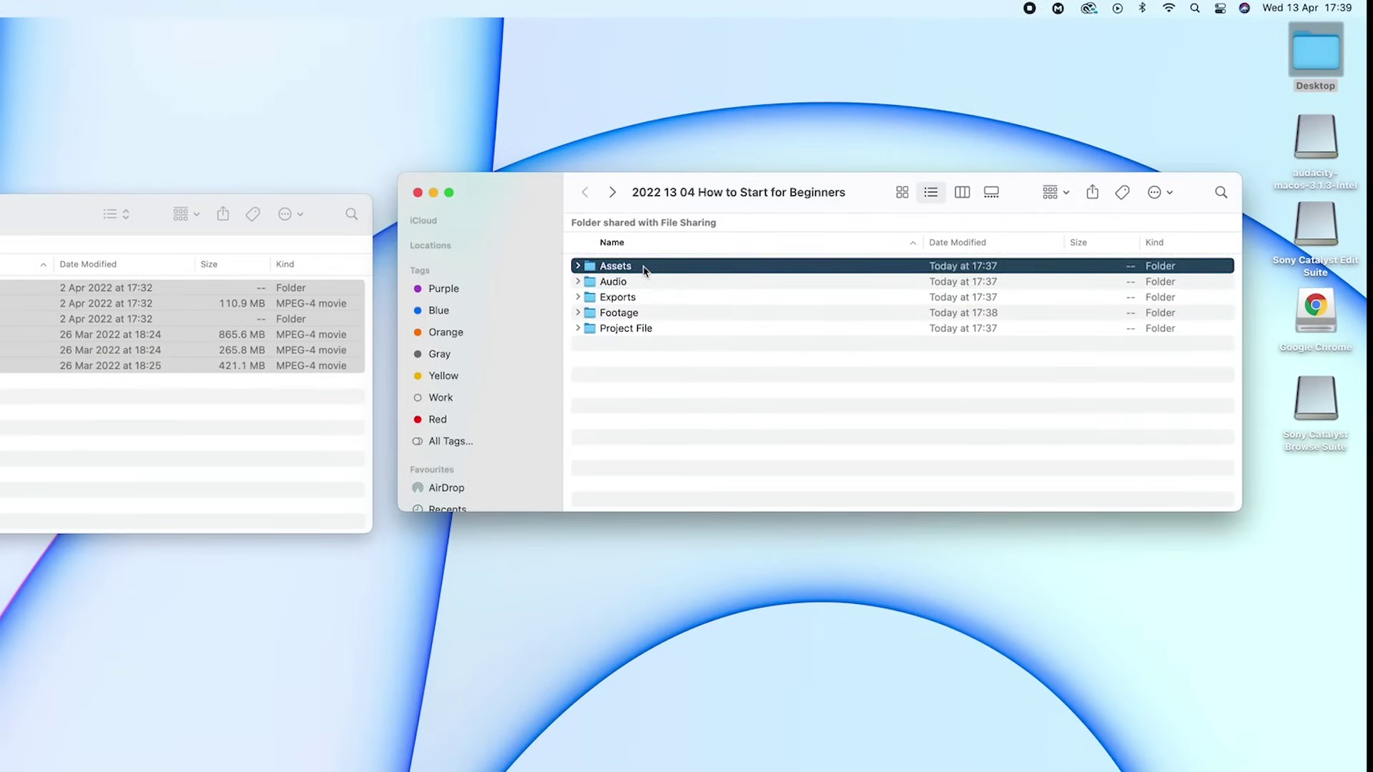
pyautogui.doubleClick(645, 270)
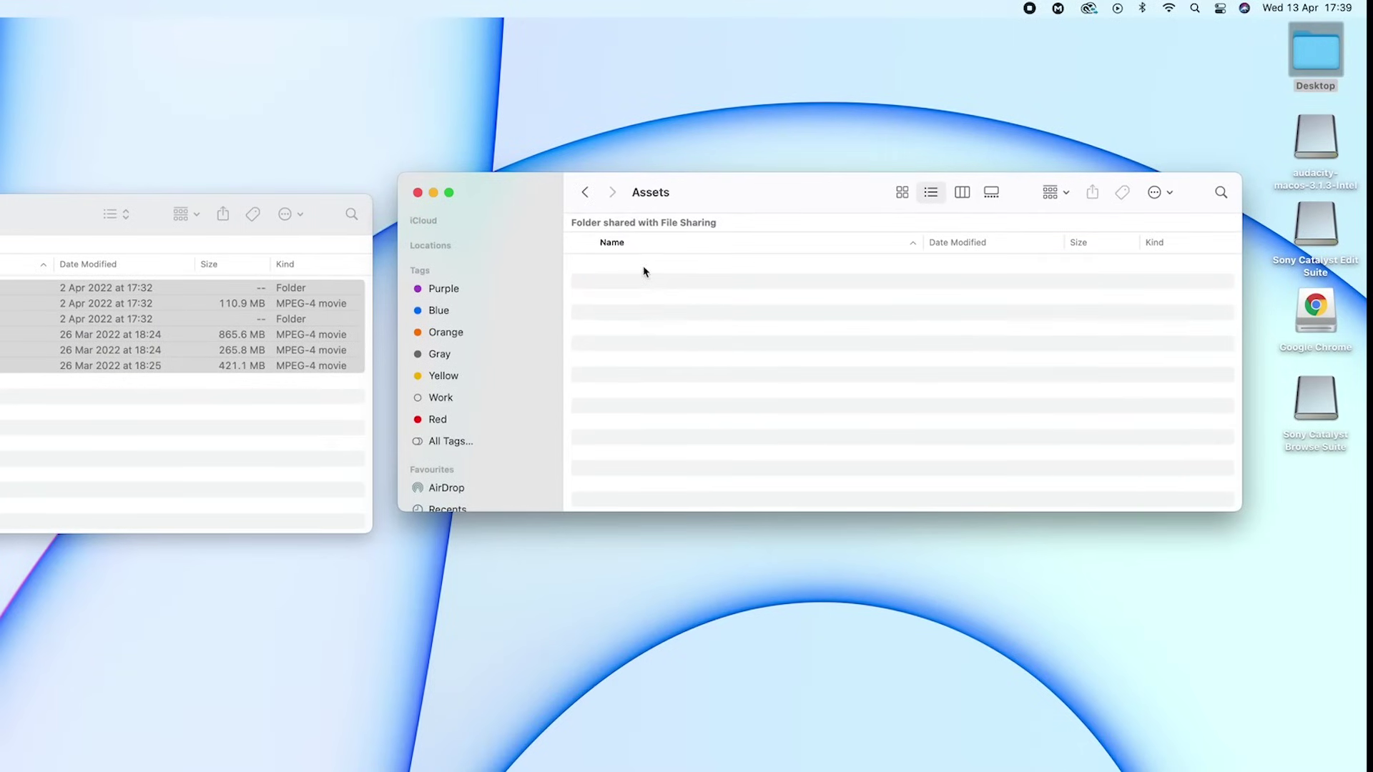
pyautogui.click(586, 192)
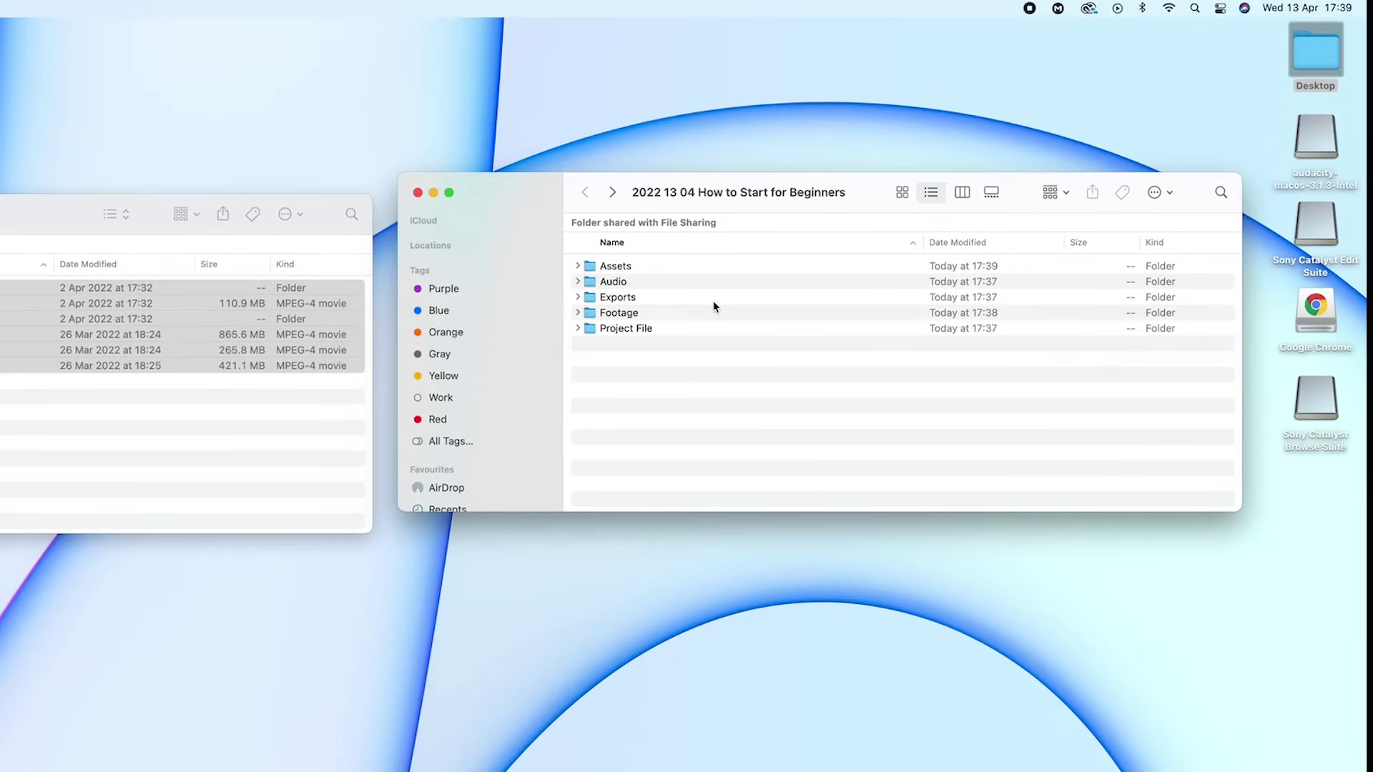
# Step: Copy the Assets, Audio, Exports, Footage and Project File folders and paste them onto HARDDRIVE
pyautogui.moveTo(685, 393); pyautogui.dragTo(629, 267)
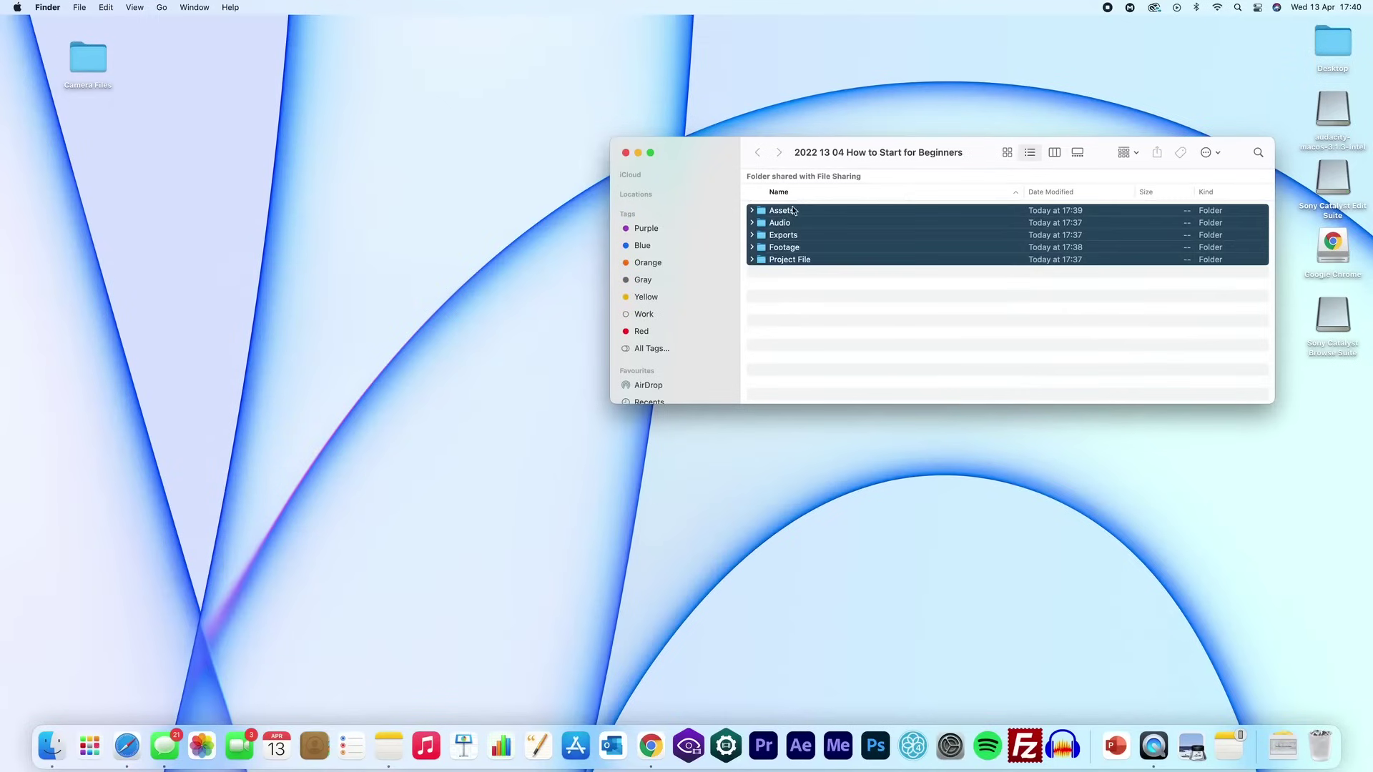
pyautogui.rightClick(791, 211)
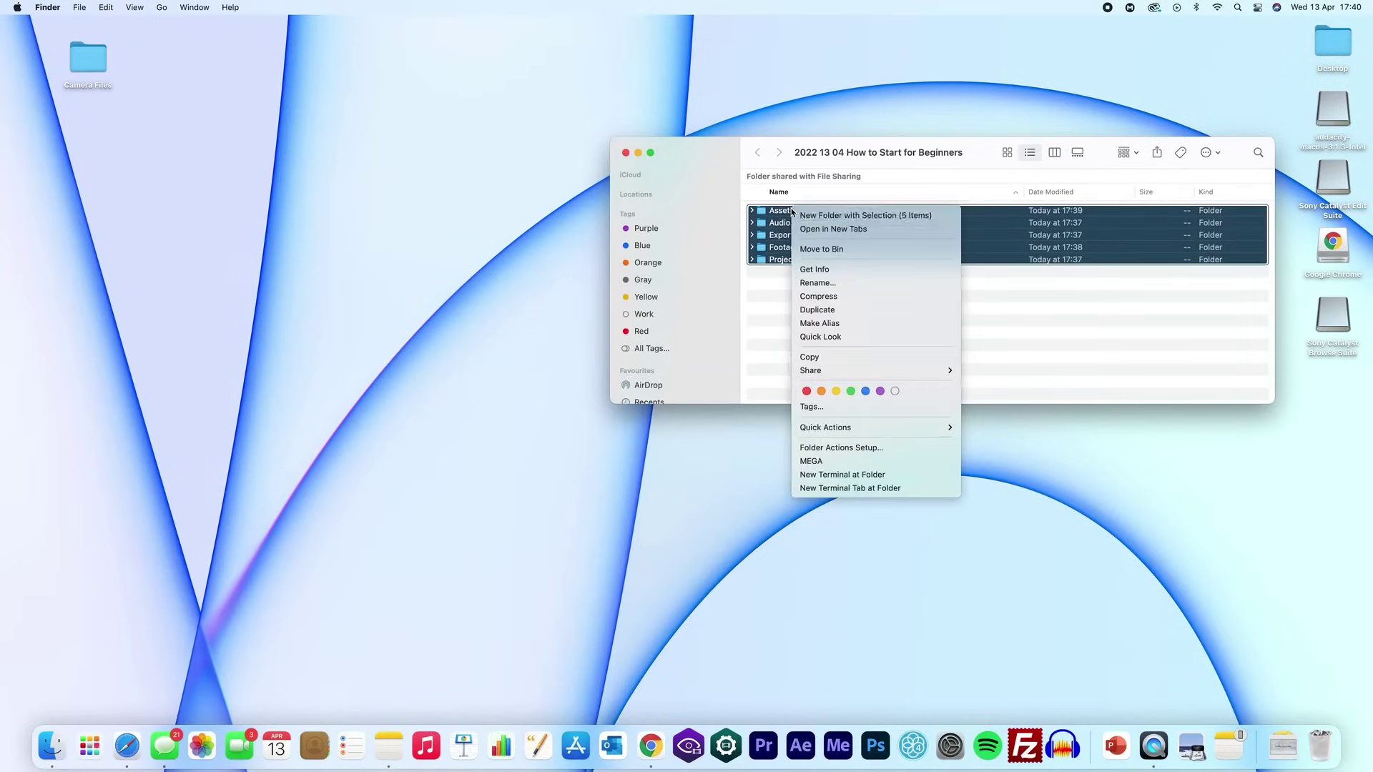
pyautogui.click(872, 362)
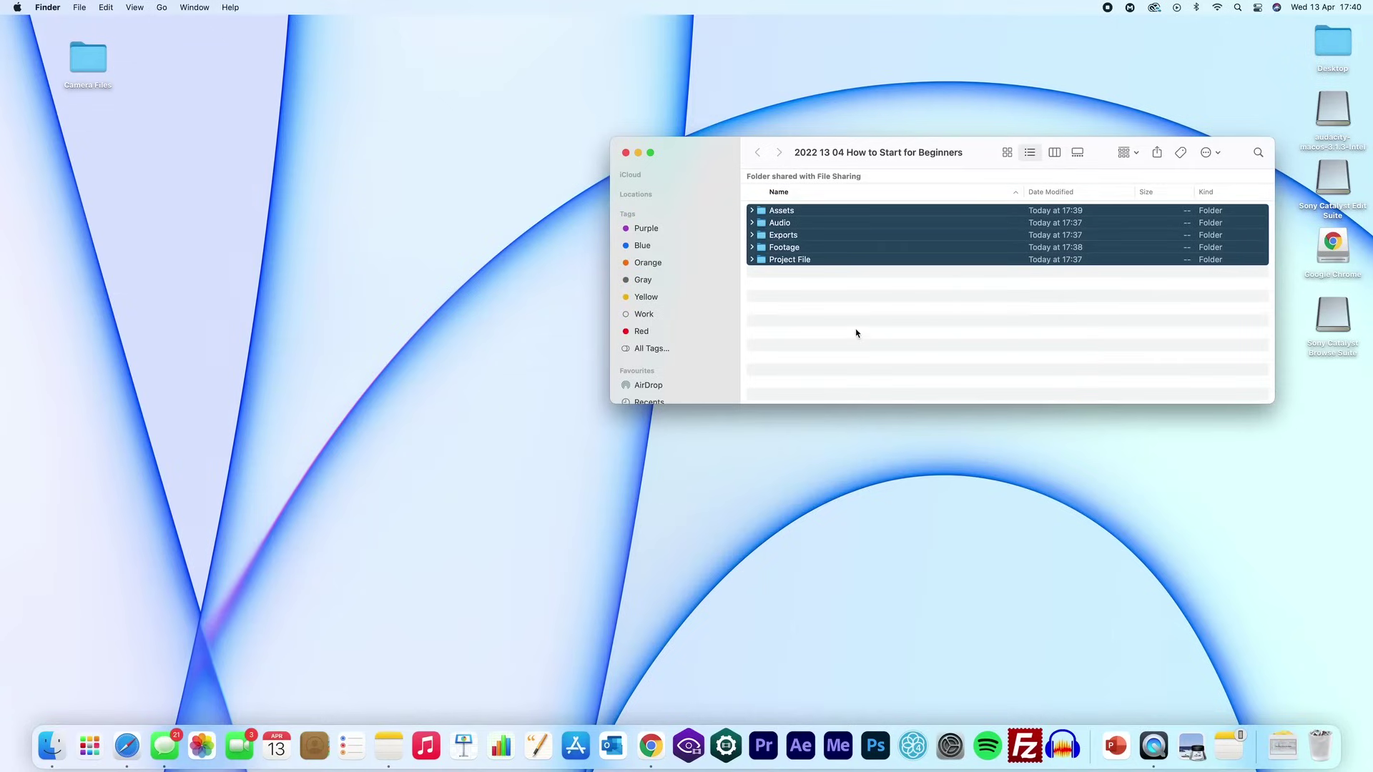
pyautogui.click(626, 155)
pyautogui.doubleClick(662, 273)
pyautogui.rightClick(670, 295)
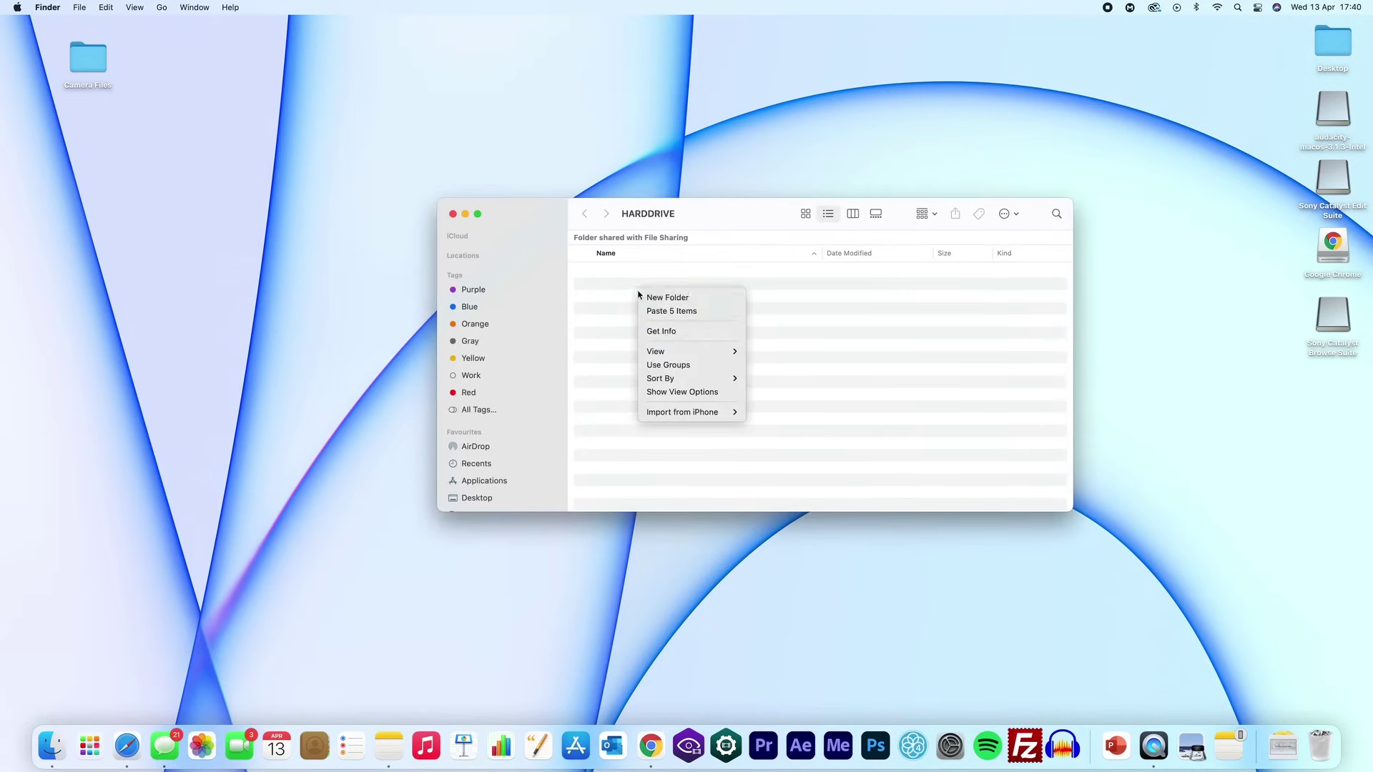
pyautogui.click(692, 316)
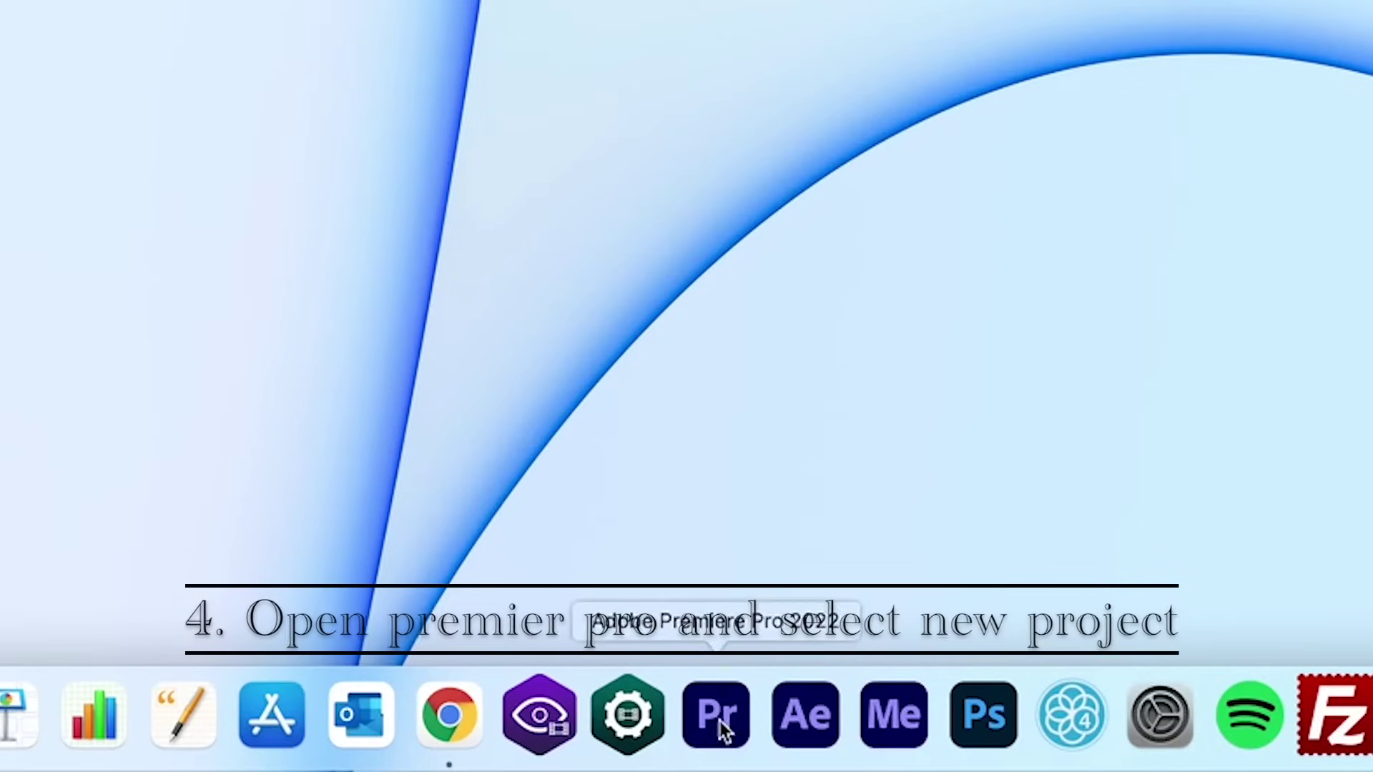
# Step: Launch Premiere Pro and create project '2022 13 04 How to Start for Beginners' in the Project File folder
pyautogui.click(786, 747)
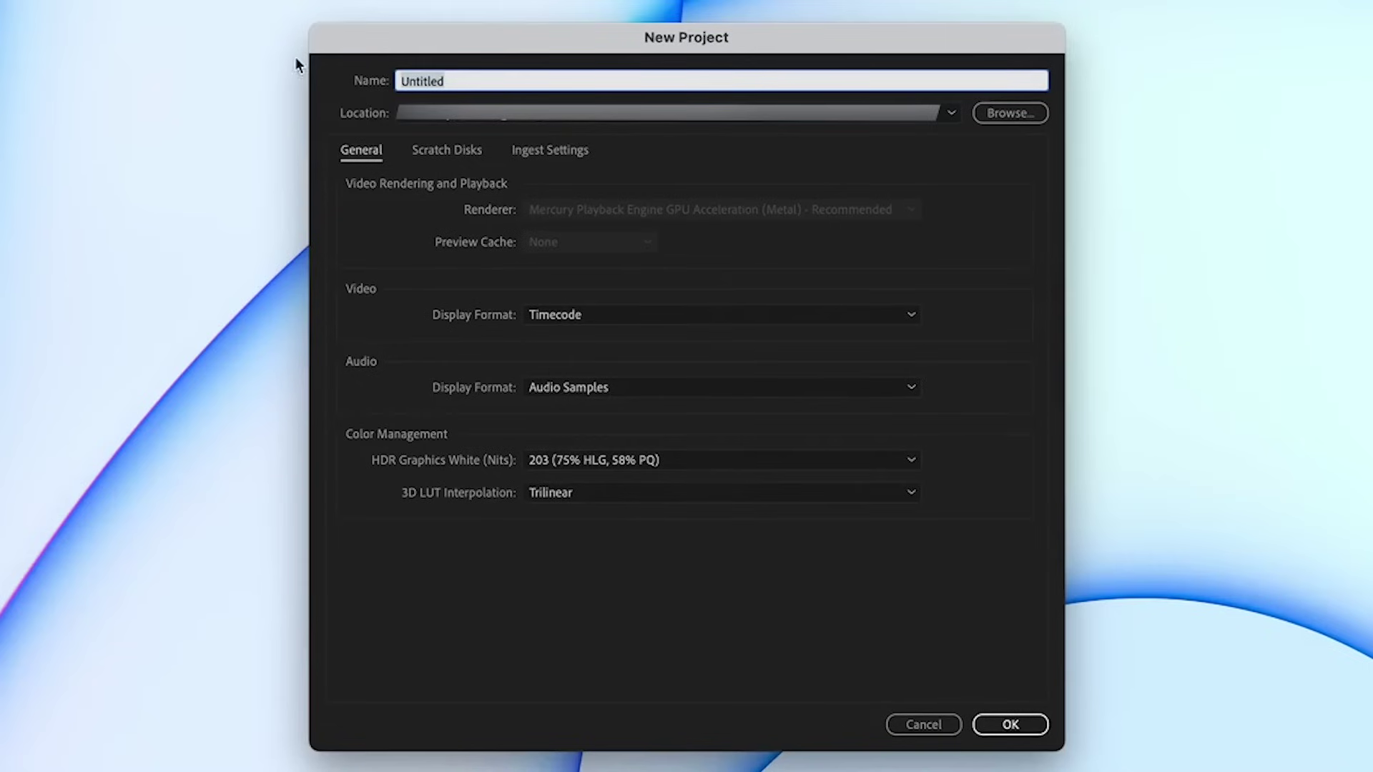
pyautogui.write('2022 13 ')
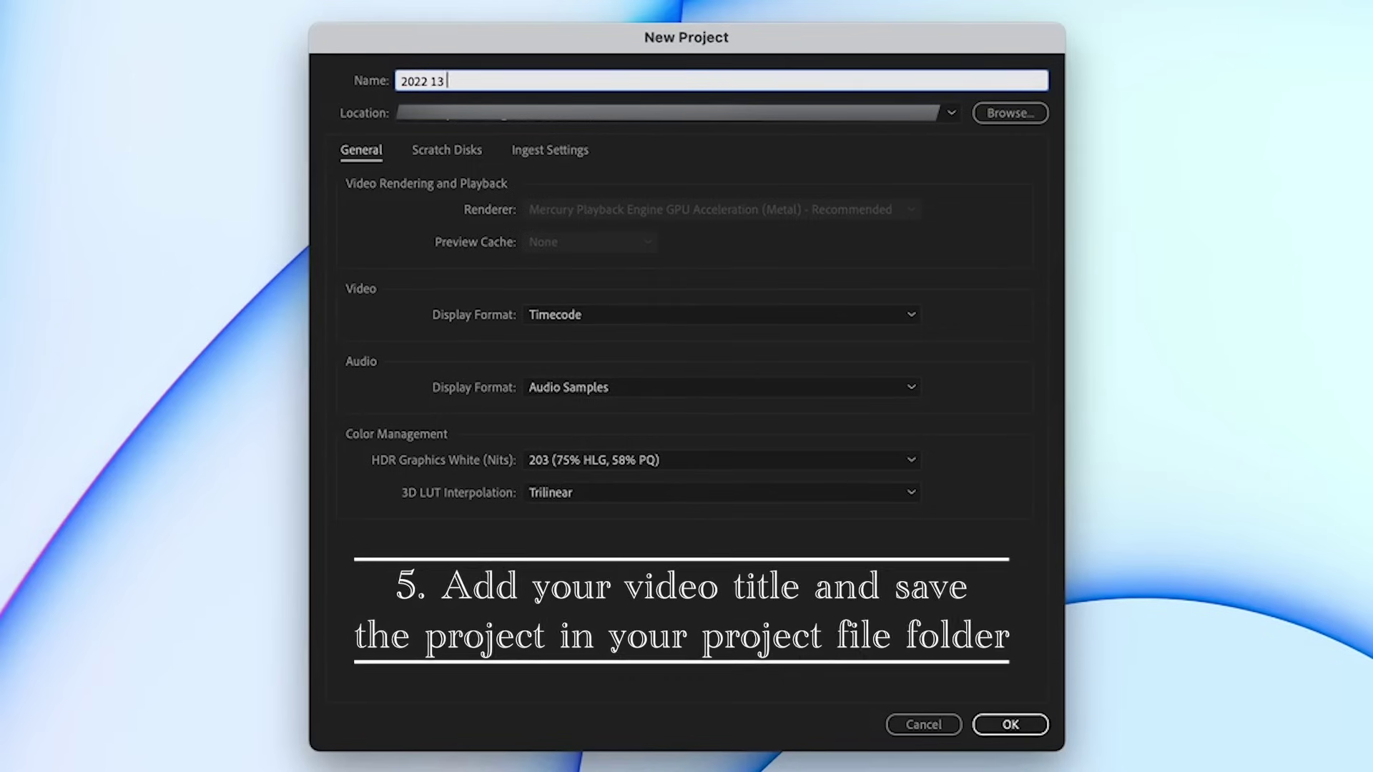
pyautogui.write('04 H')
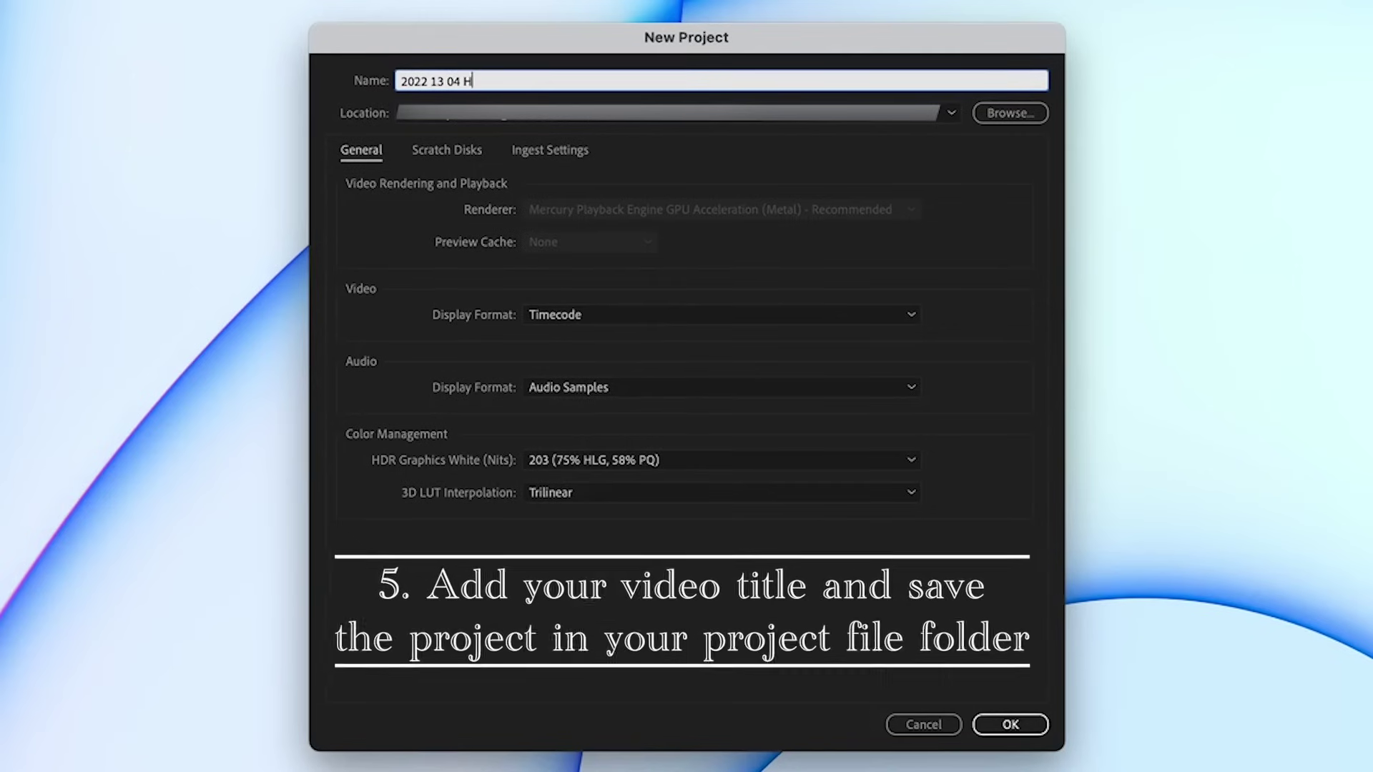
pyautogui.write('ow to S')
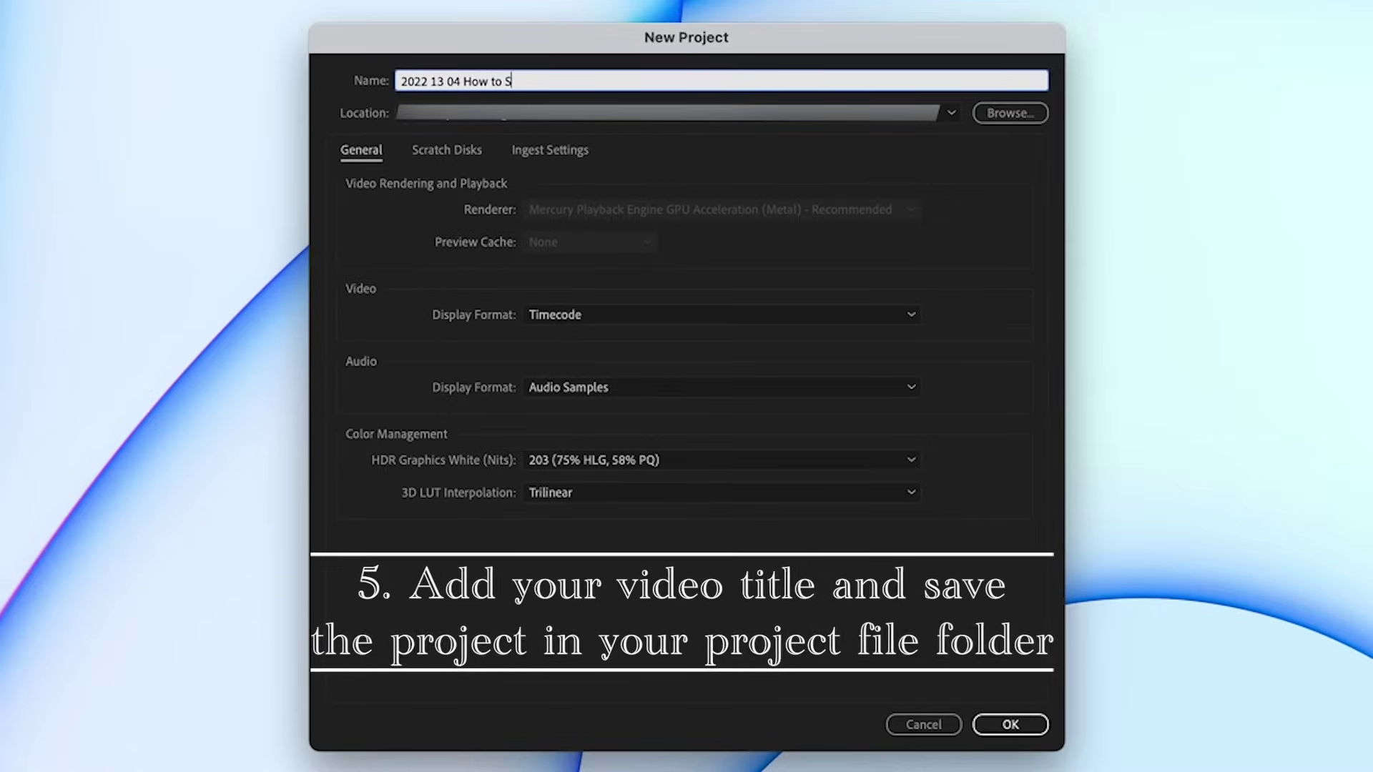
pyautogui.write('tart ')
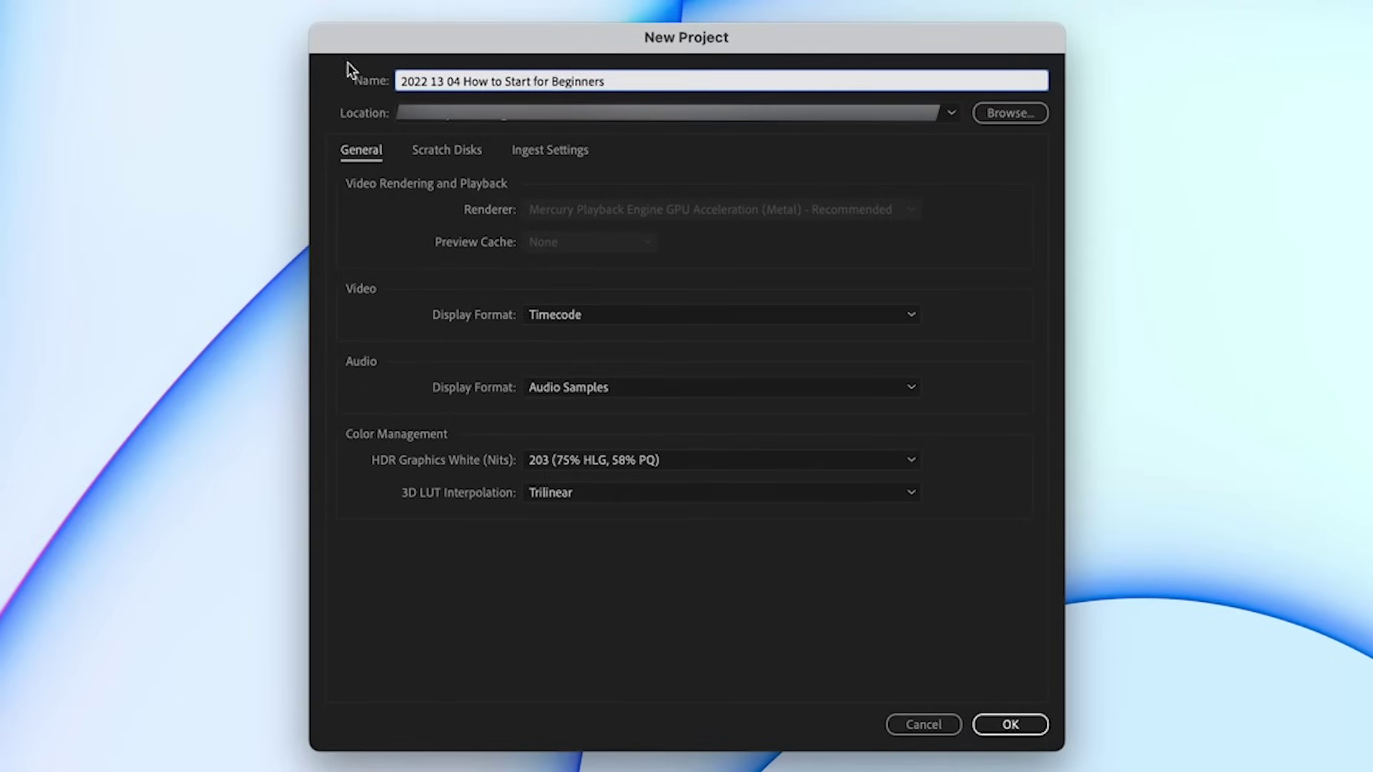
pyautogui.write('for Beginners')
pyautogui.click(1040, 115)
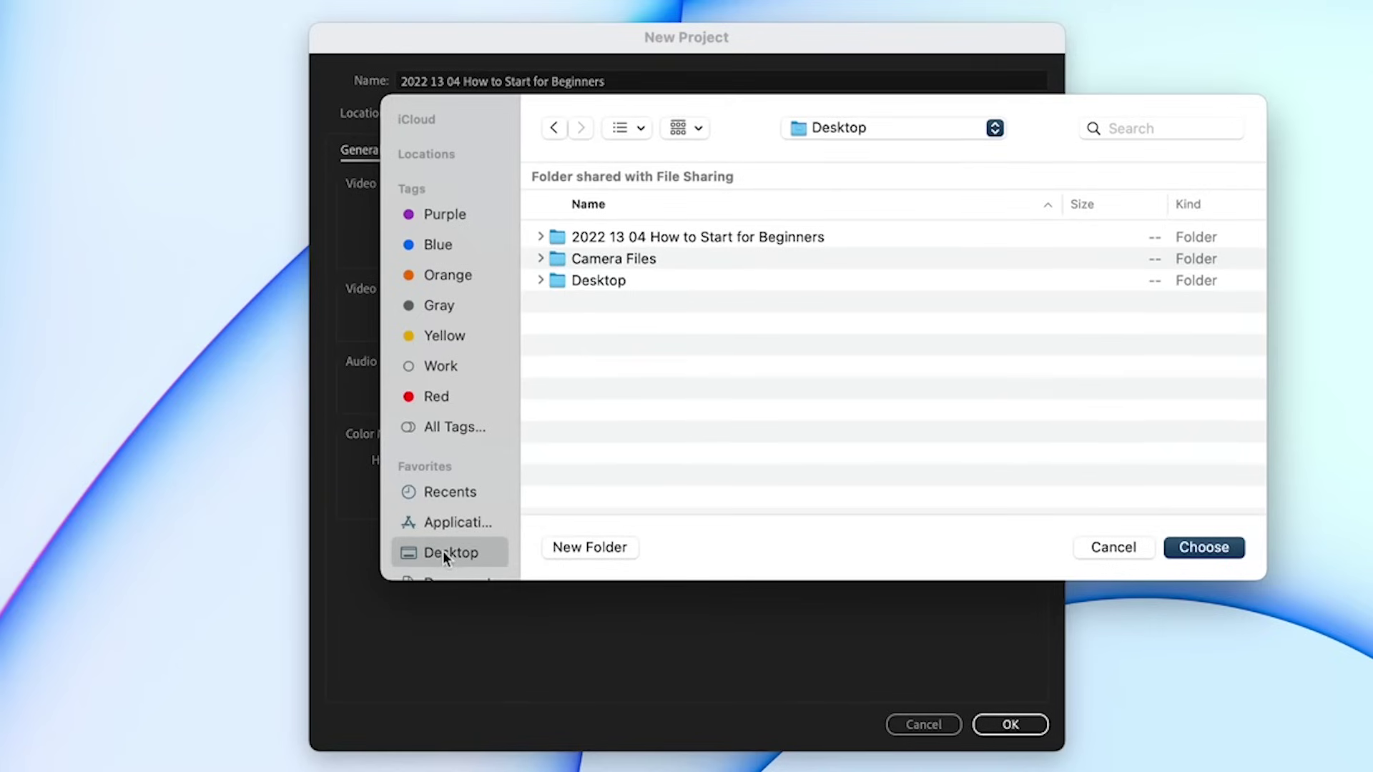
pyautogui.doubleClick(772, 239)
pyautogui.doubleClick(649, 322)
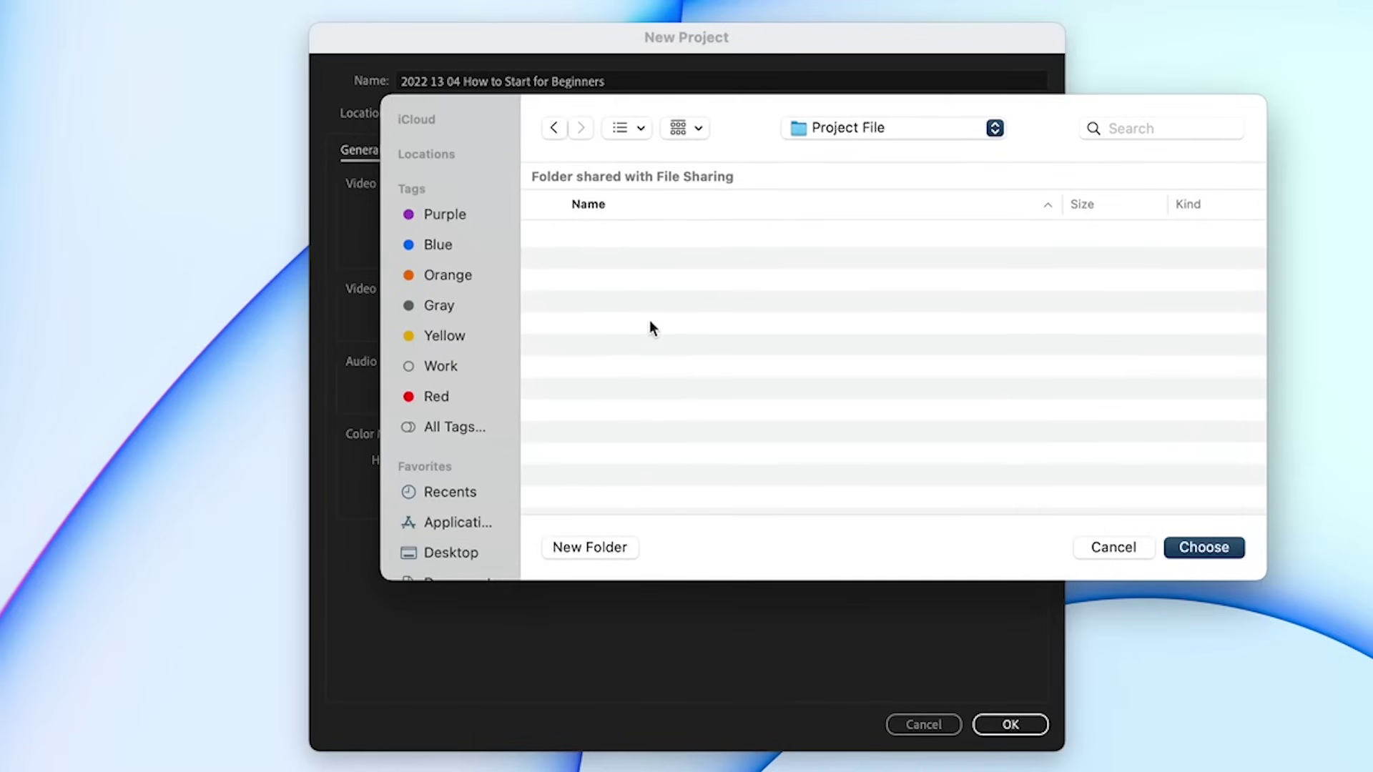
pyautogui.click(1238, 552)
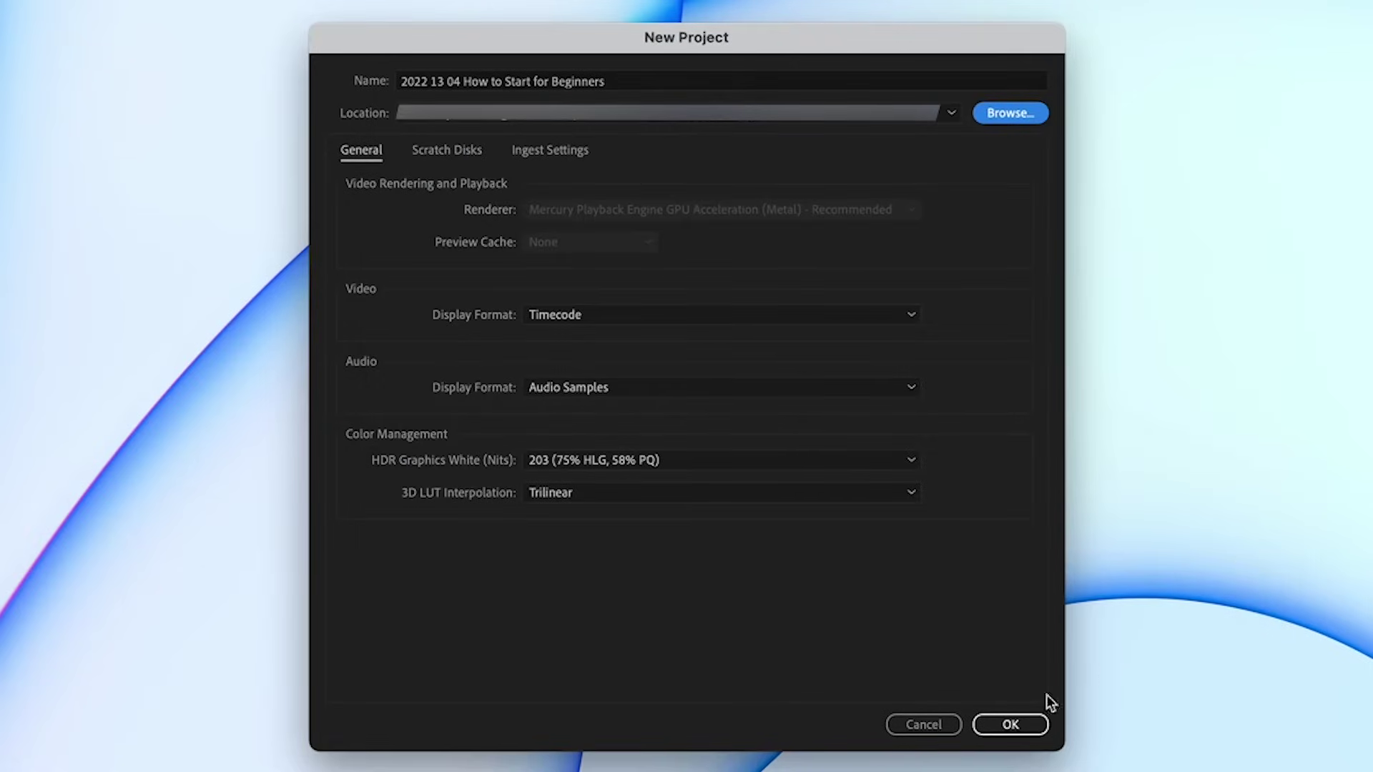
pyautogui.click(1032, 726)
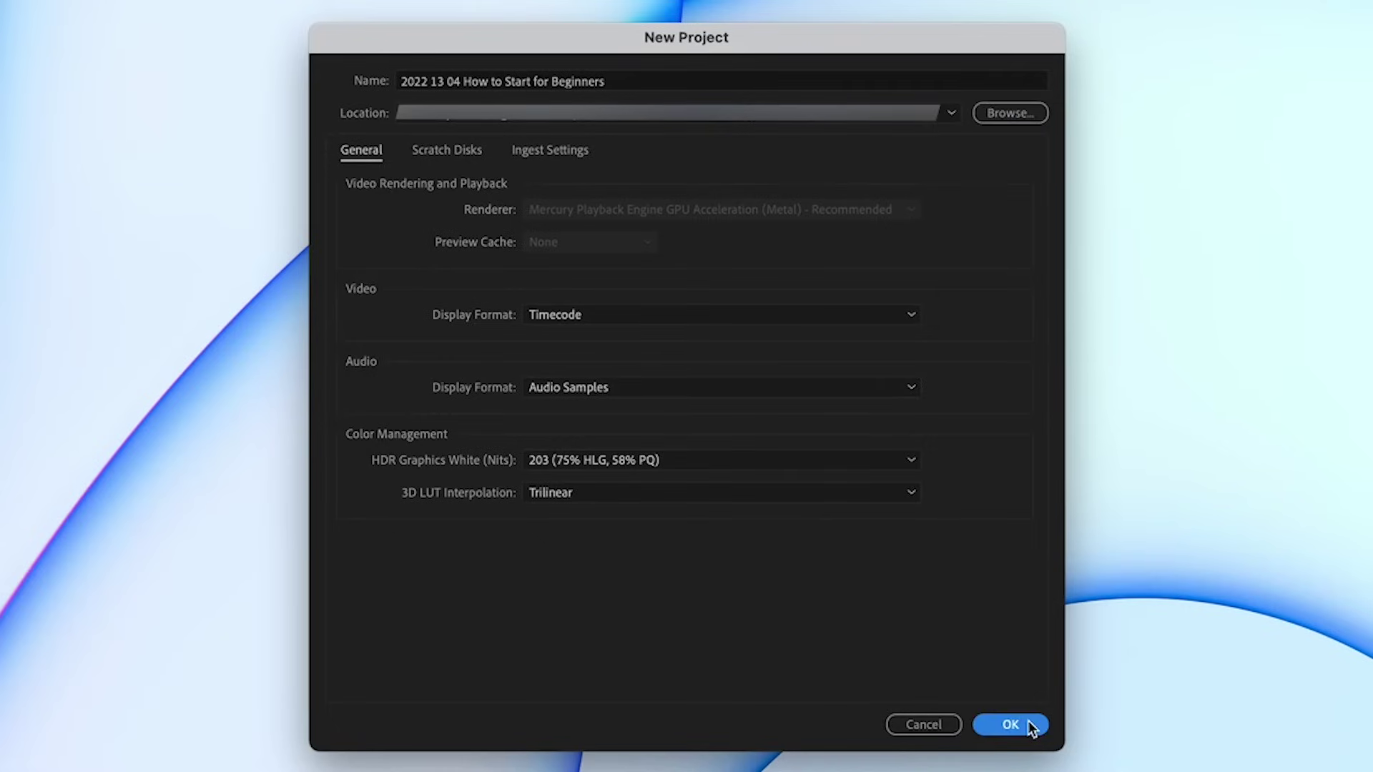
pyautogui.click(1028, 721)
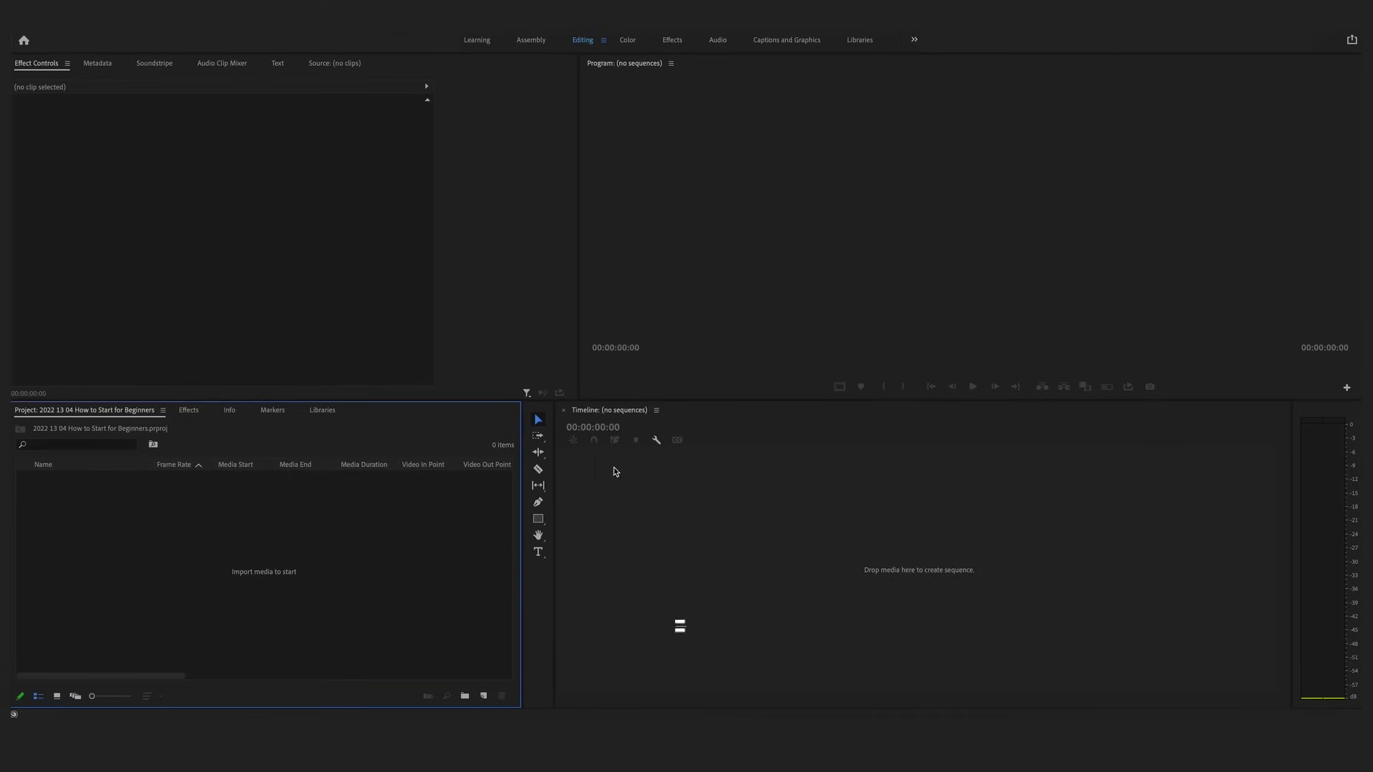
# Step: Import the Footage, Audio and Assets folders into the Project panel
pyautogui.doubleClick(435, 516)
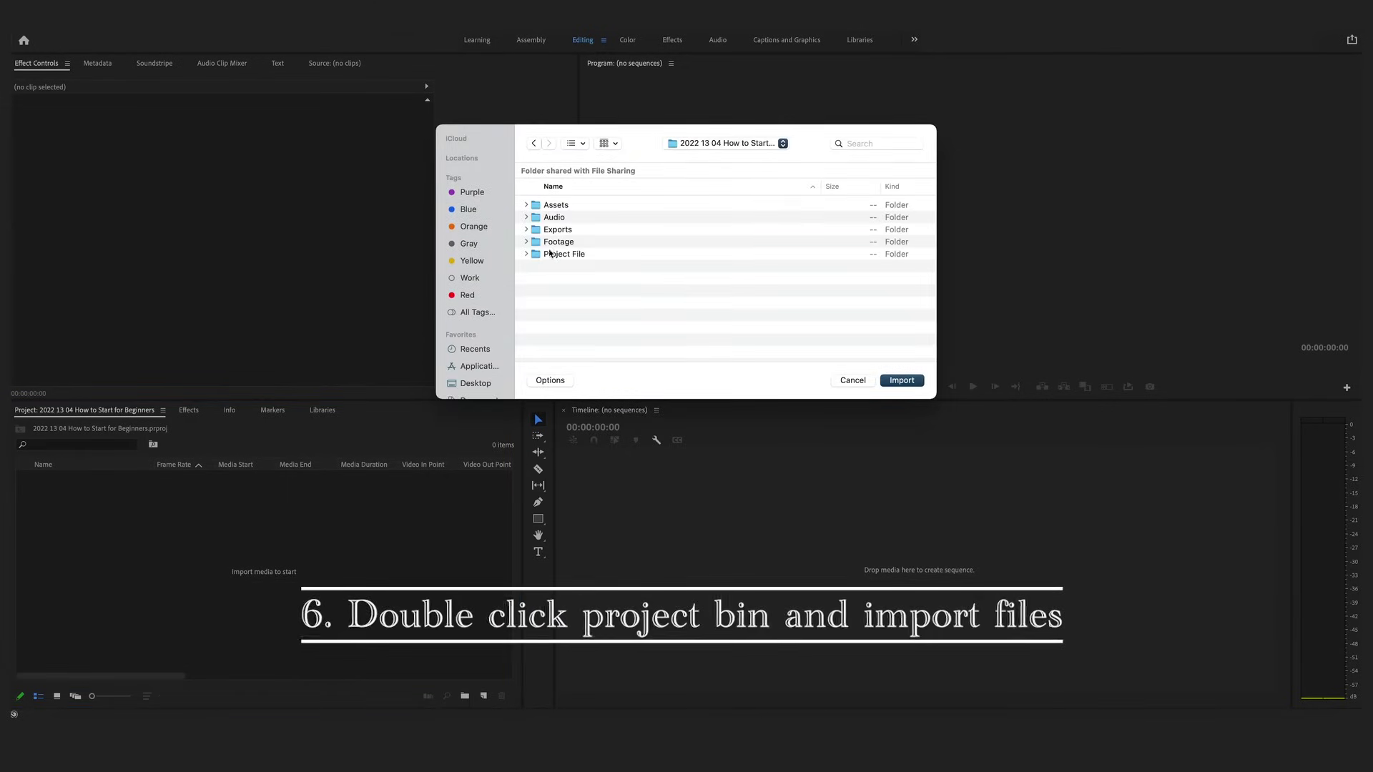
pyautogui.click(555, 242)
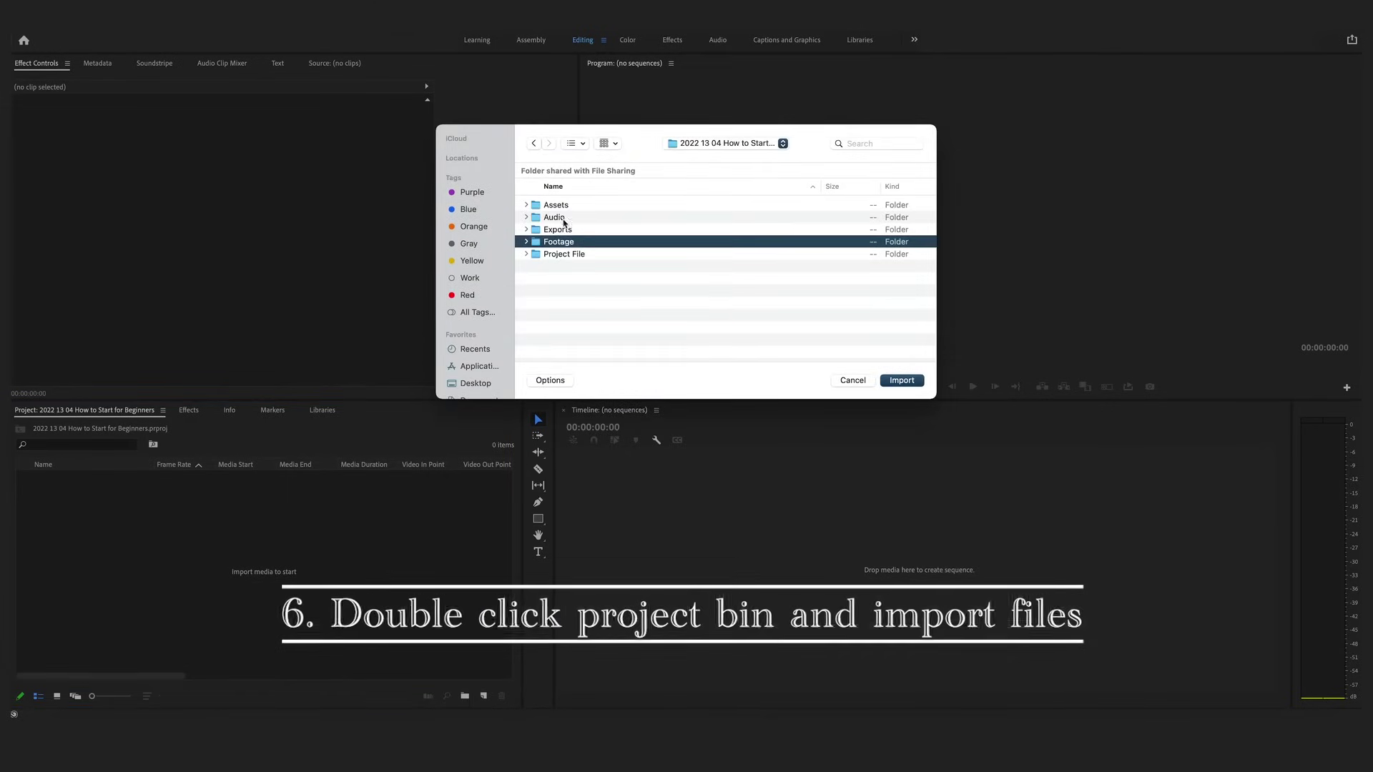
pyautogui.keyDown('super'); pyautogui.click(565, 220); pyautogui.keyUp('super')
pyautogui.keyDown('super'); pyautogui.click(565, 207); pyautogui.keyUp('super')
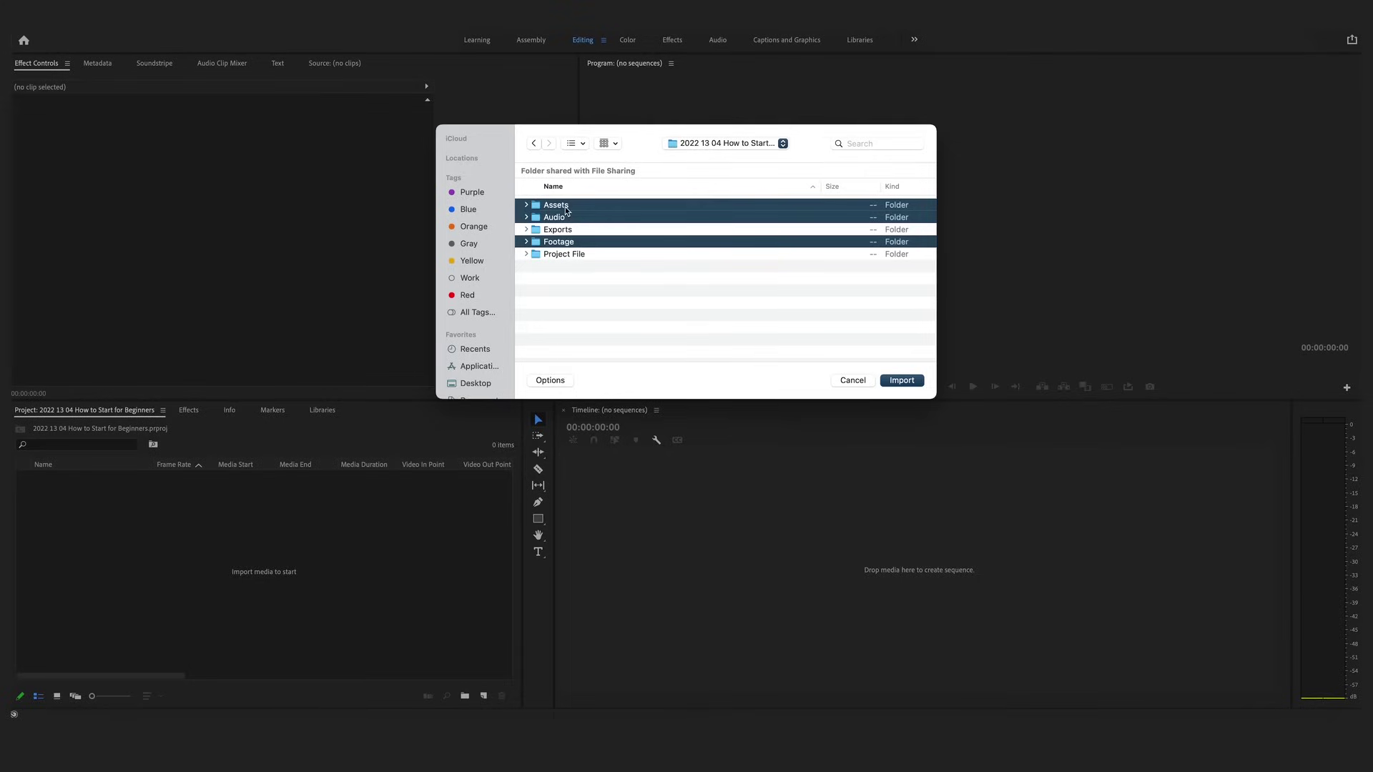
pyautogui.click(917, 383)
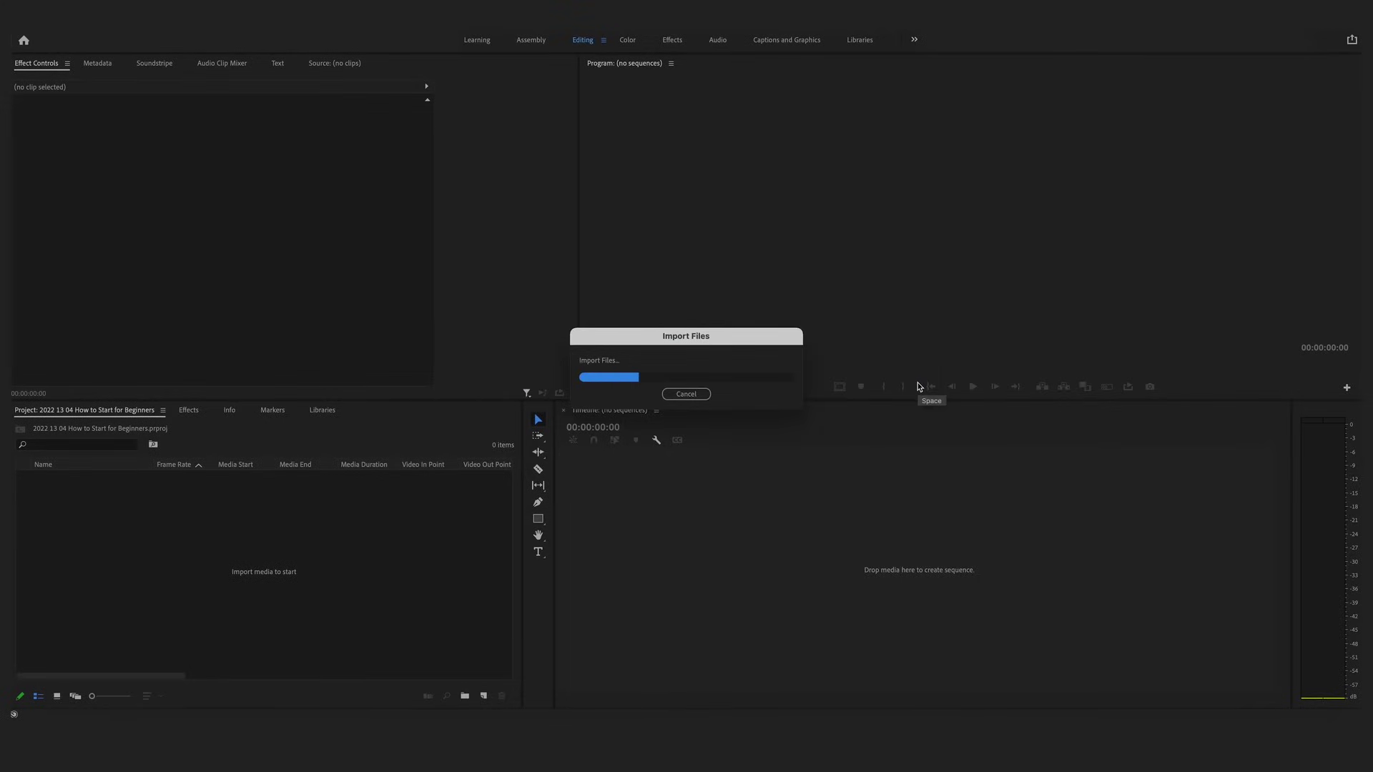
# Step: Make a new sequence from DJI_0210.MP4 in the Footage bin and play it
pyautogui.click(118, 554)
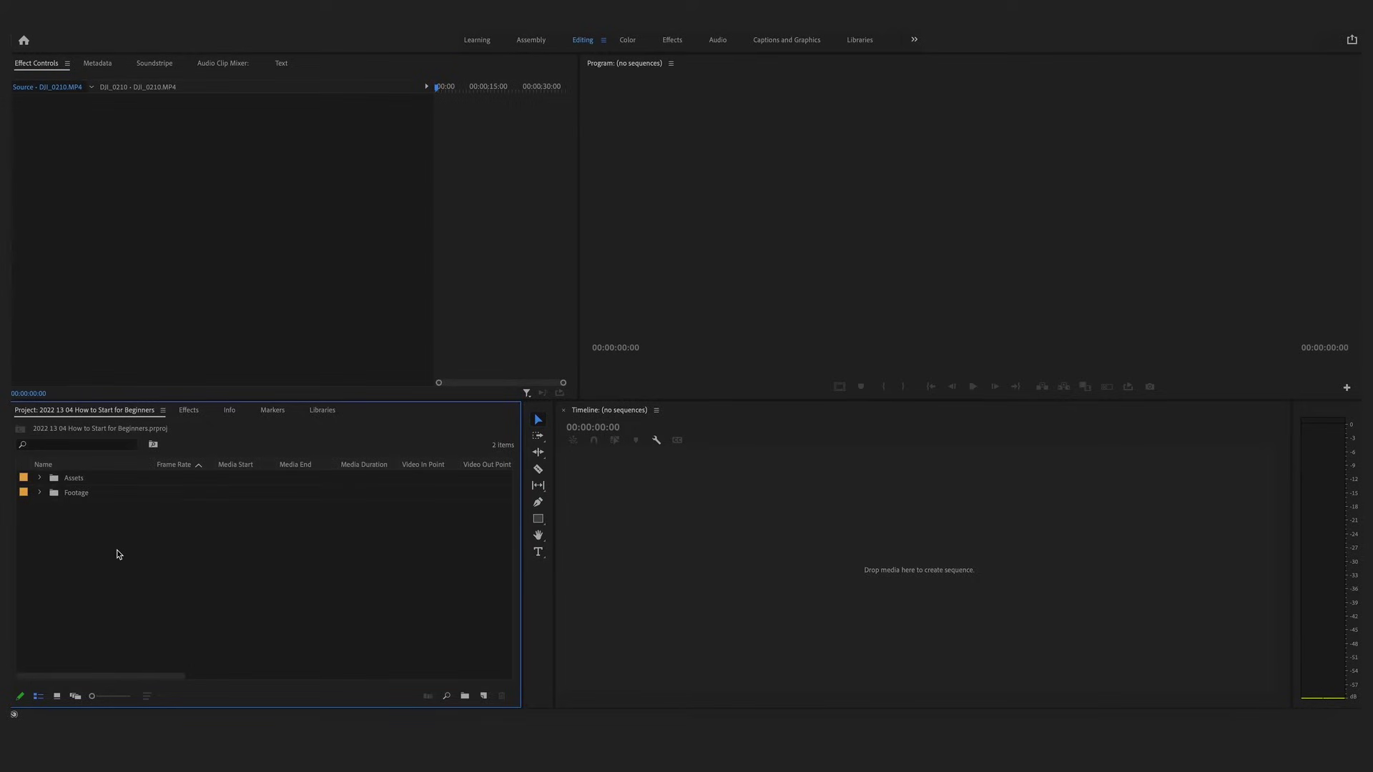
pyautogui.click(41, 495)
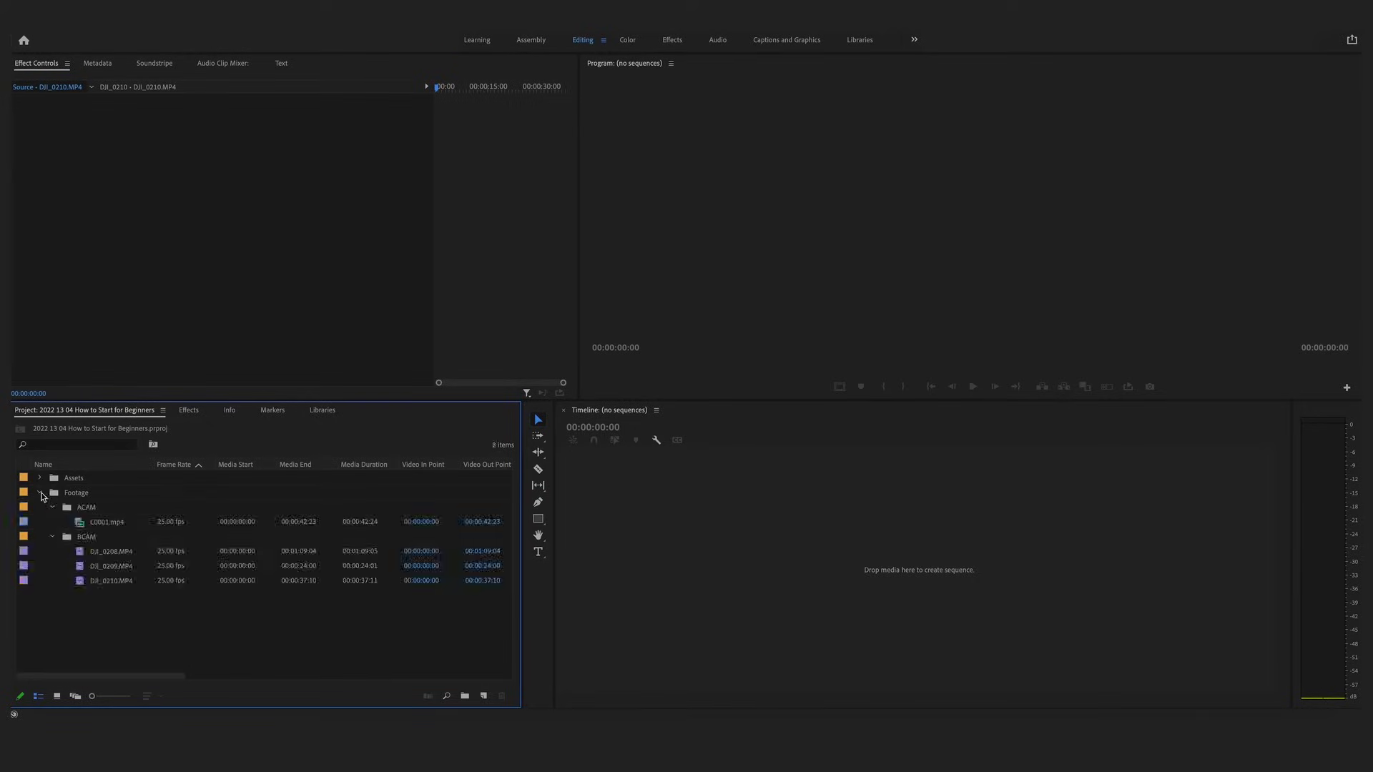
pyautogui.click(144, 581)
pyautogui.rightClick(146, 582)
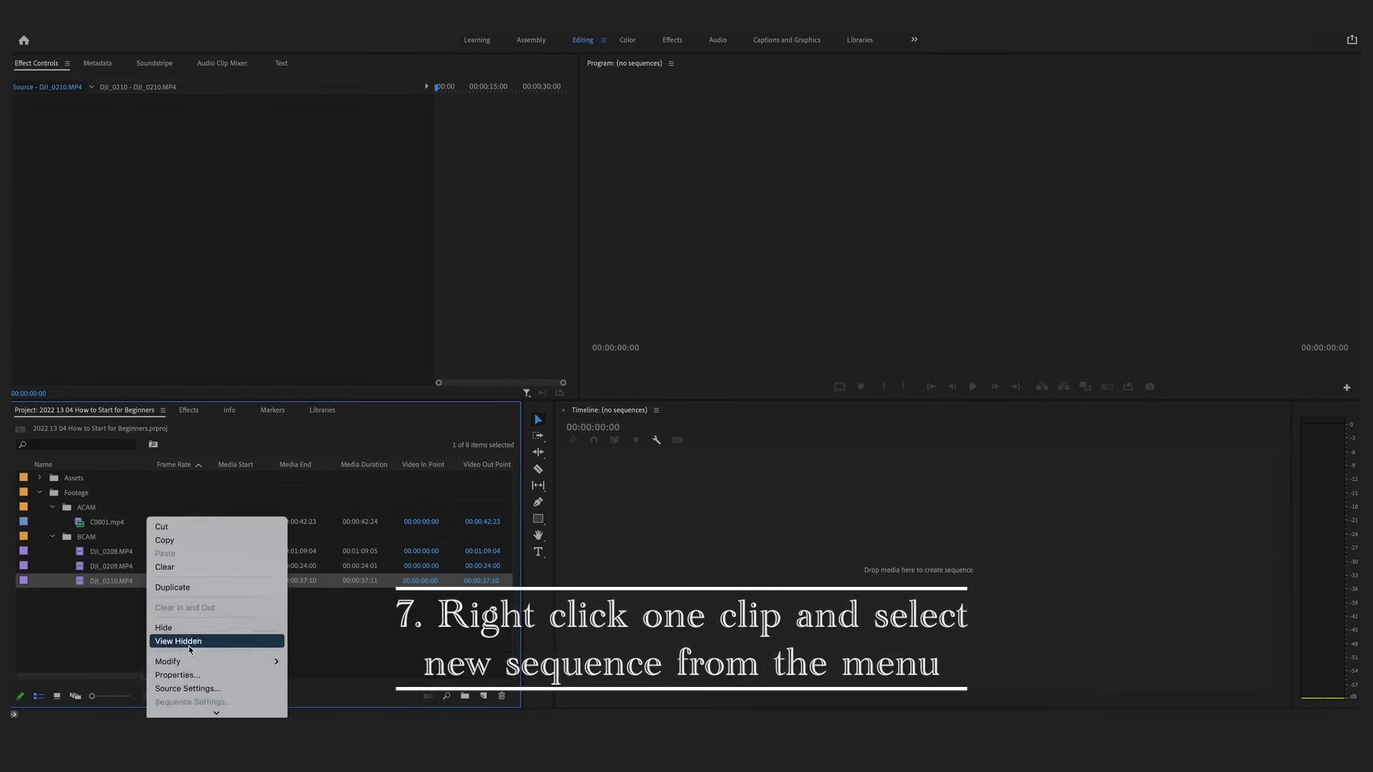
pyautogui.scroll(-5, 192, 651)
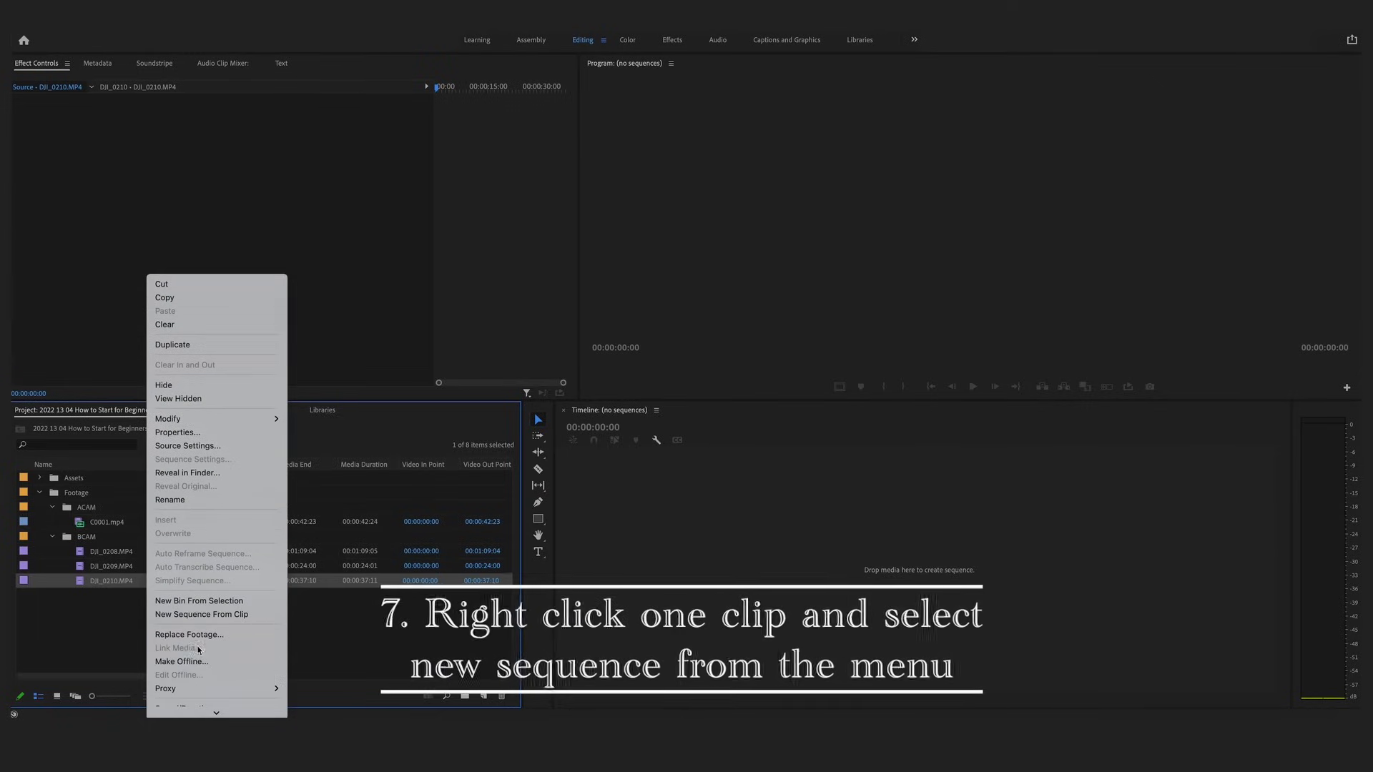
pyautogui.click(259, 615)
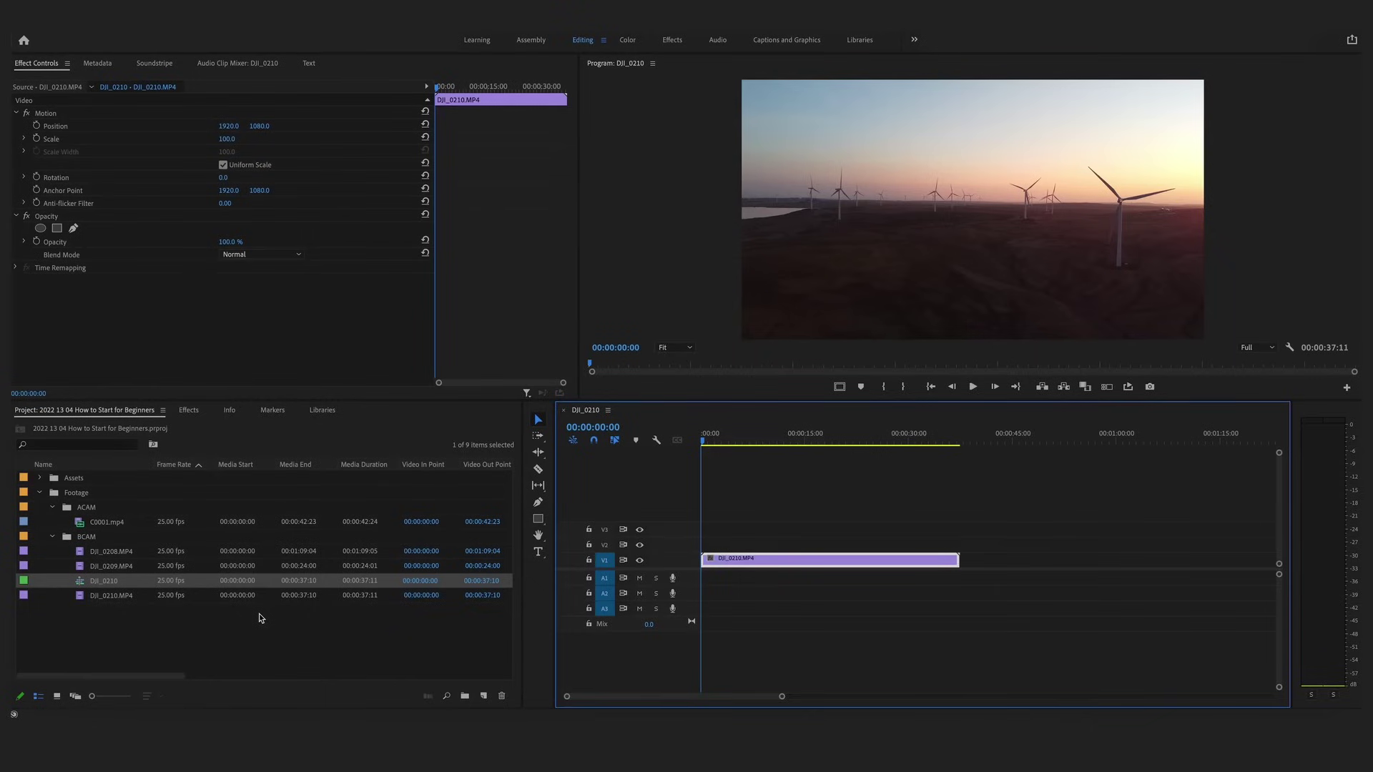
pyautogui.press('space')
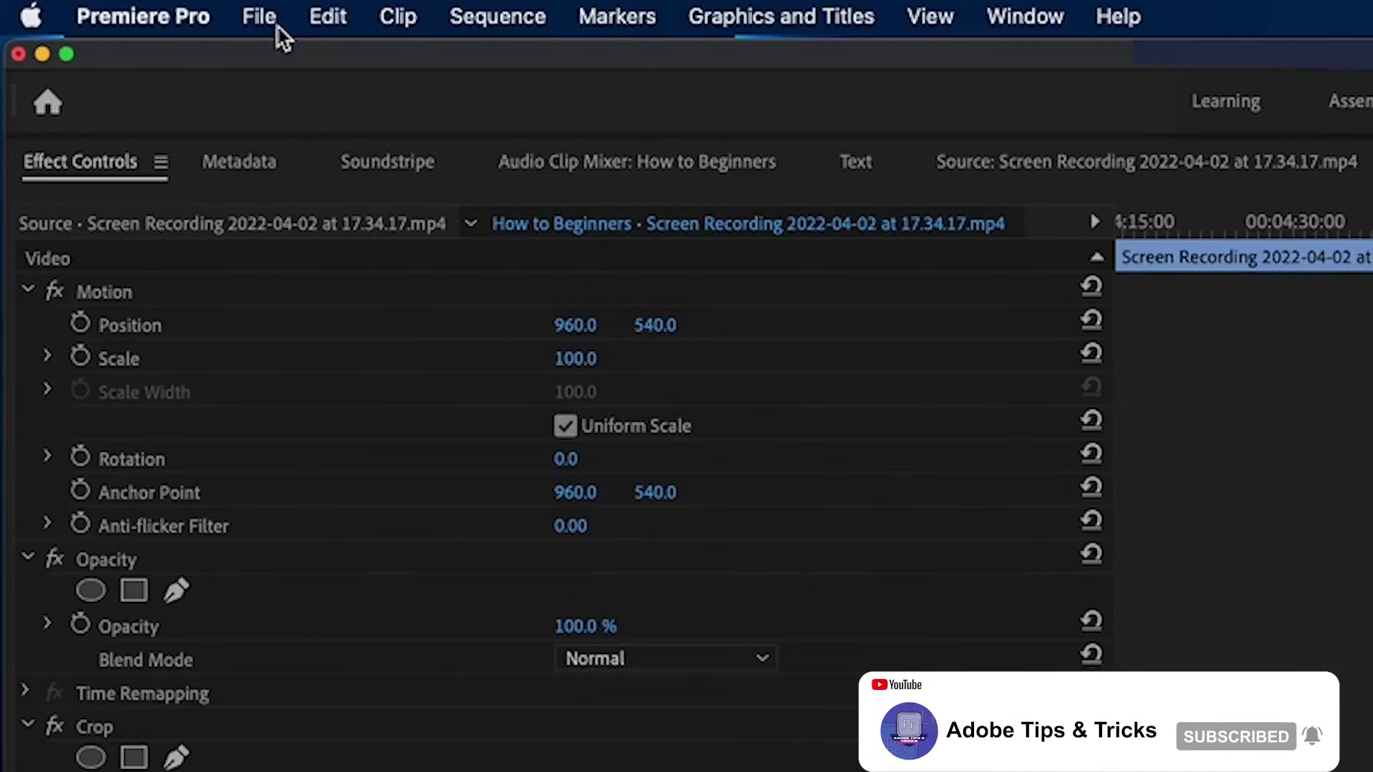
pyautogui.click(274, 26)
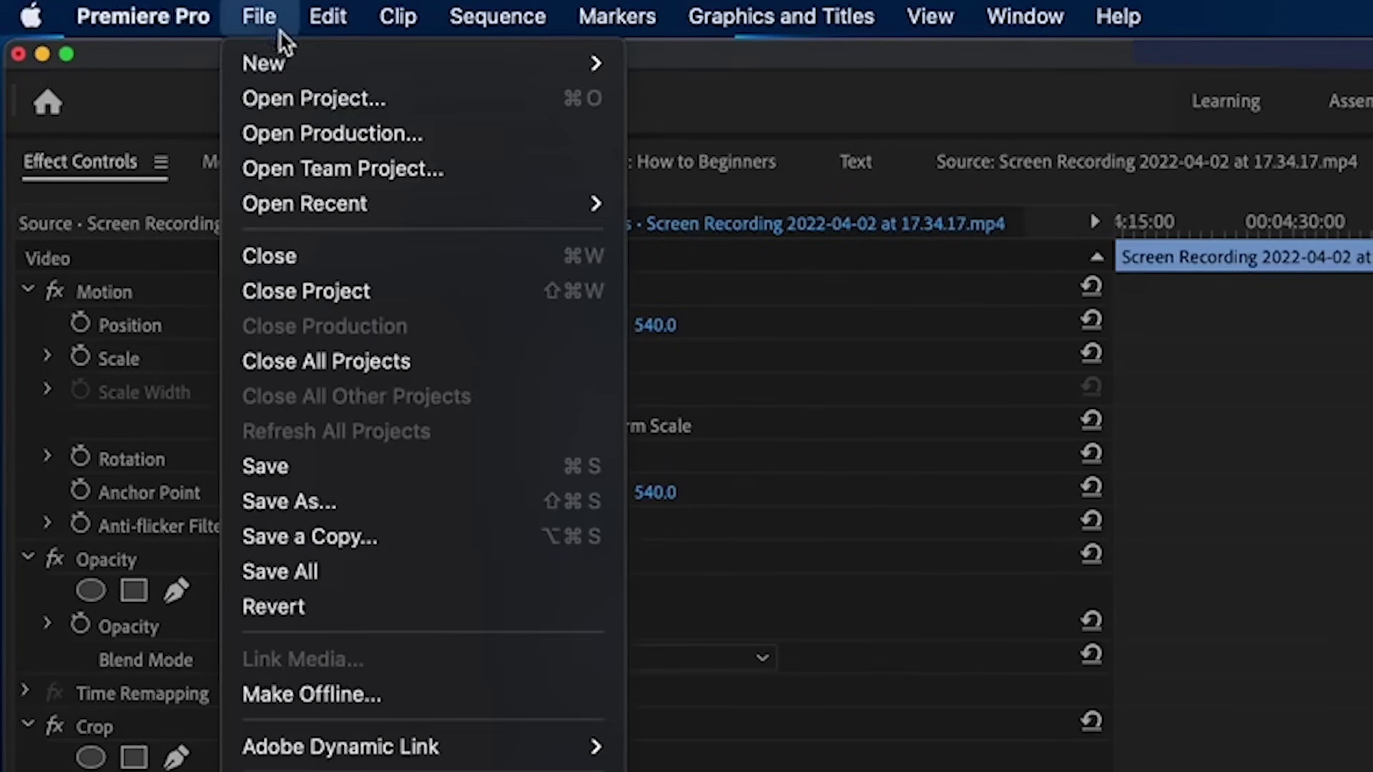
pyautogui.moveTo(362, 66)
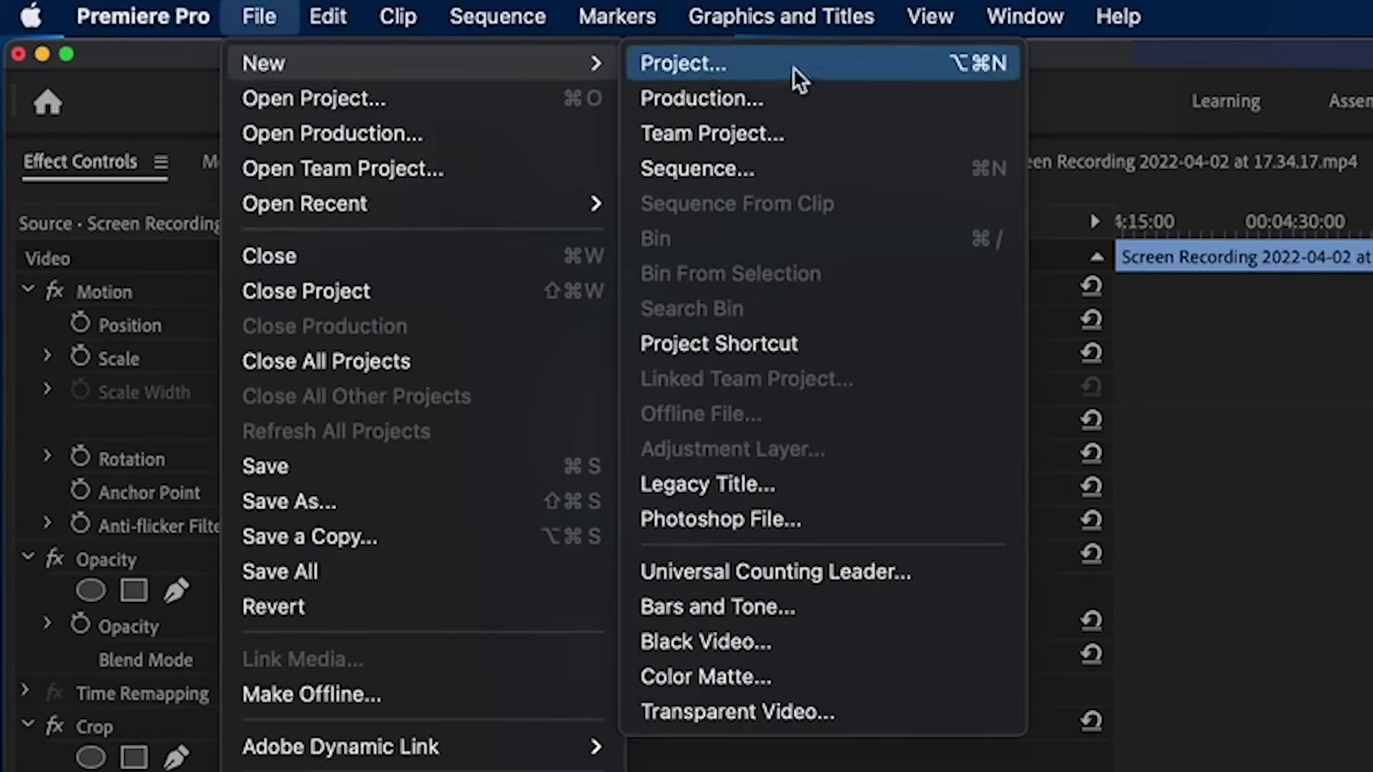
pyautogui.click(854, 169)
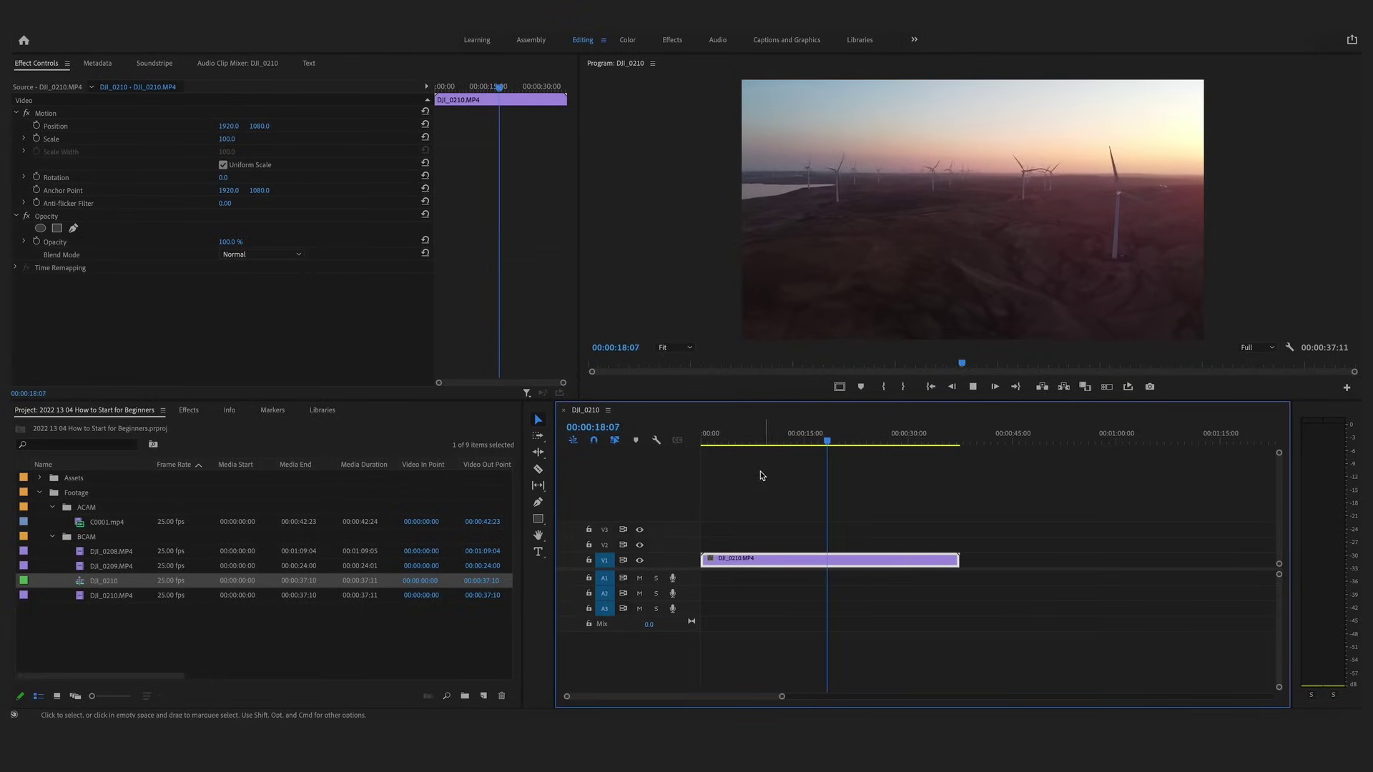
# Step: Rename the DJI_0210 sequence to 'How to Start For Beginners'
pyautogui.click(123, 586)
pyautogui.click(123, 583)
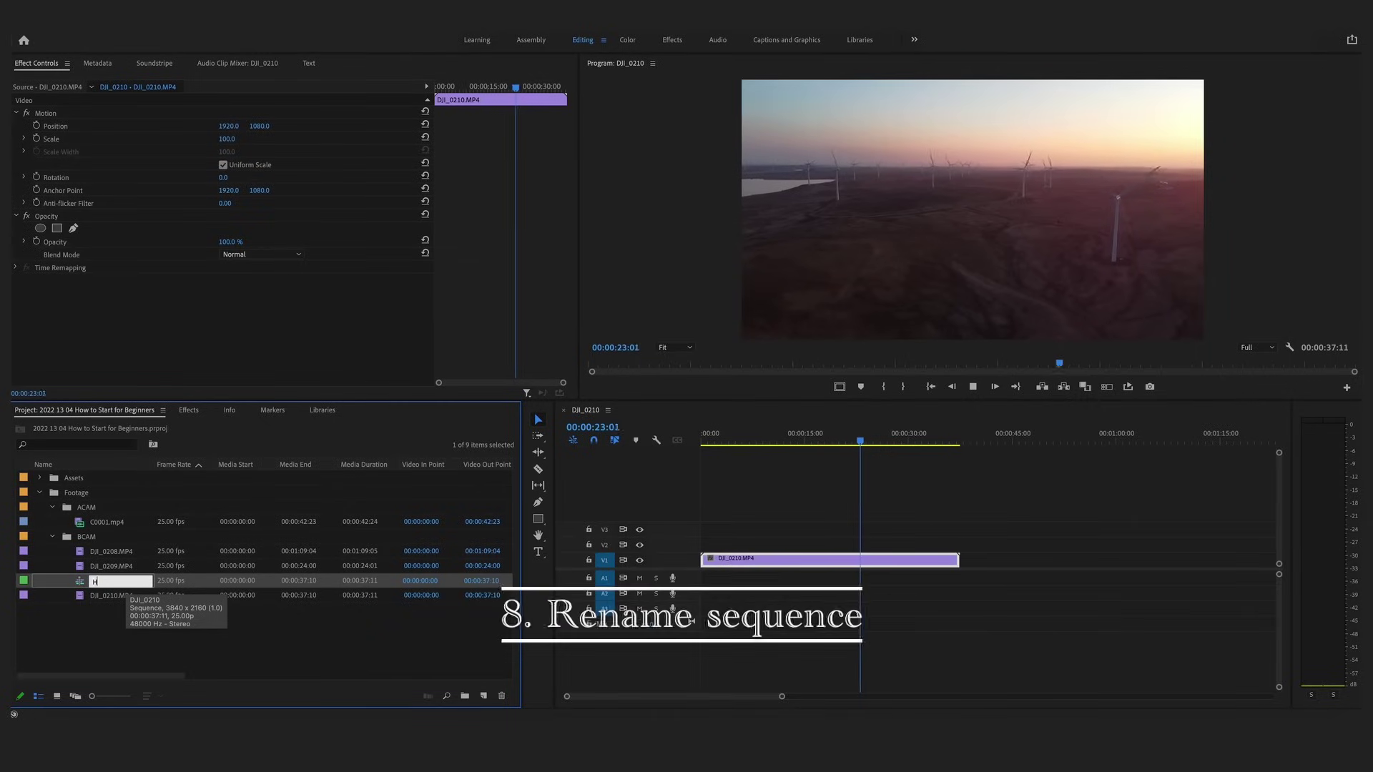
pyautogui.write('How to')
pyautogui.write(' Start For')
pyautogui.write(' Beginners')
pyautogui.click(123, 595)
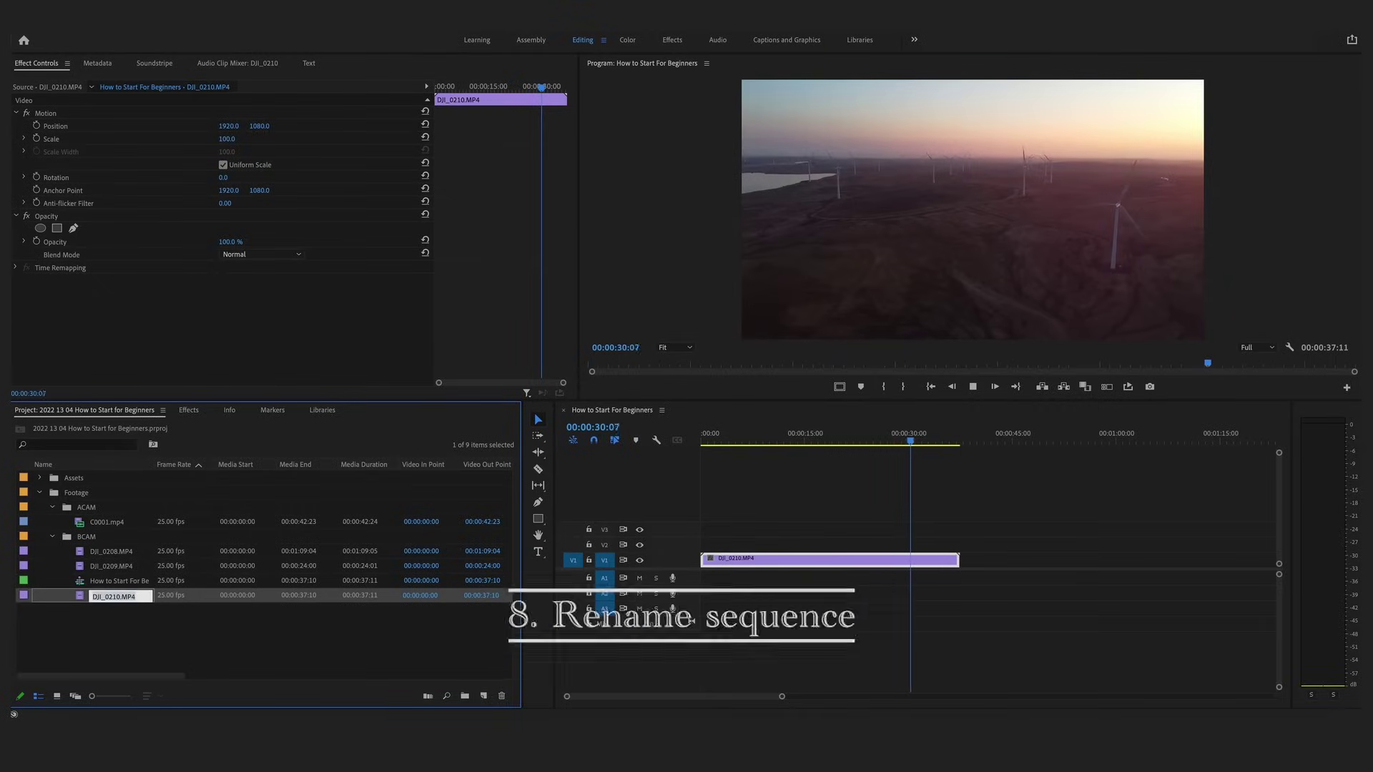
# Step: Widen the Name column, move the sequence to the project root, and collapse Footage
pyautogui.moveTo(156, 466); pyautogui.dragTo(188, 466)
pyautogui.click(153, 583)
pyautogui.moveTo(153, 583); pyautogui.dragTo(100, 629)
pyautogui.click(39, 493)
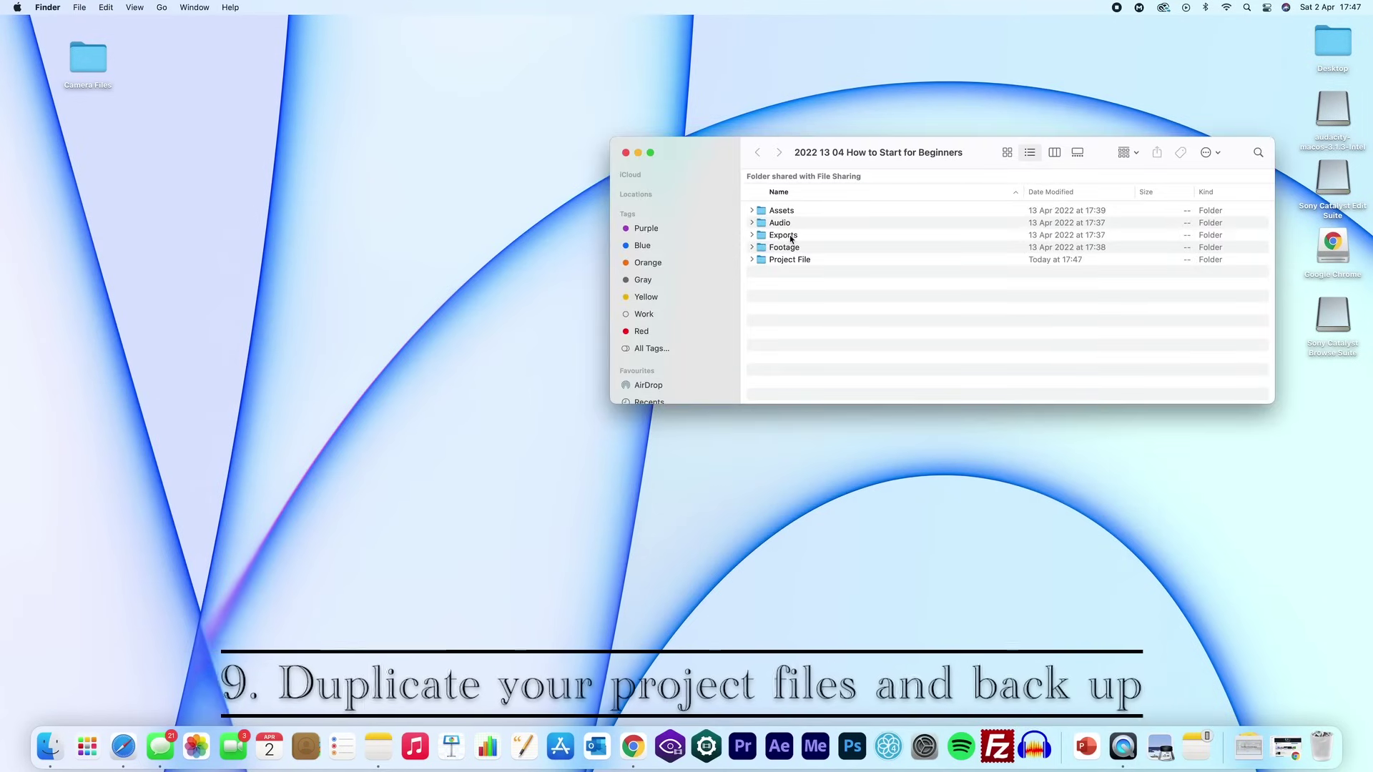
# Step: In Project File, duplicate the .prproj and rename the copy '2022 13 04 How to Start for Beginners_001'
pyautogui.click(790, 236)
pyautogui.click(793, 259)
pyautogui.doubleClick(793, 260)
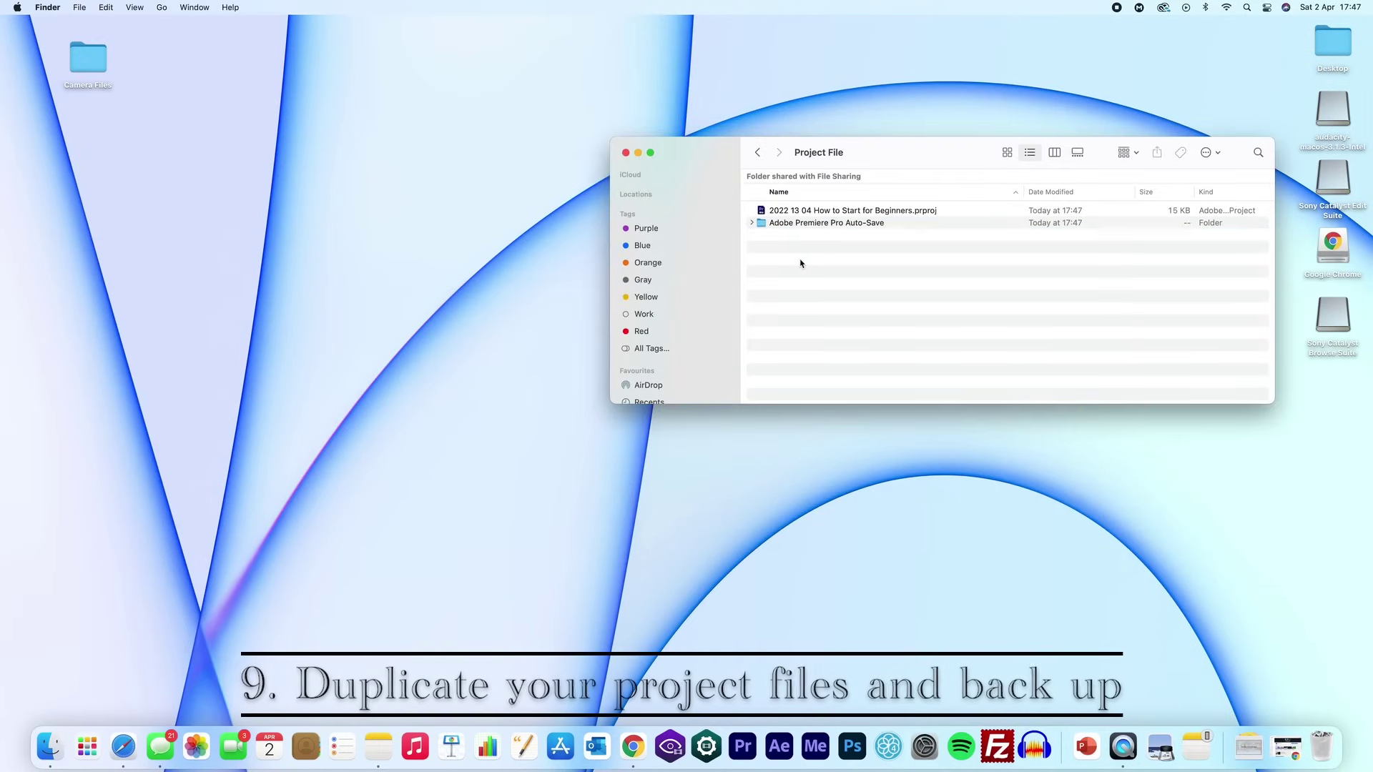
pyautogui.click(806, 211)
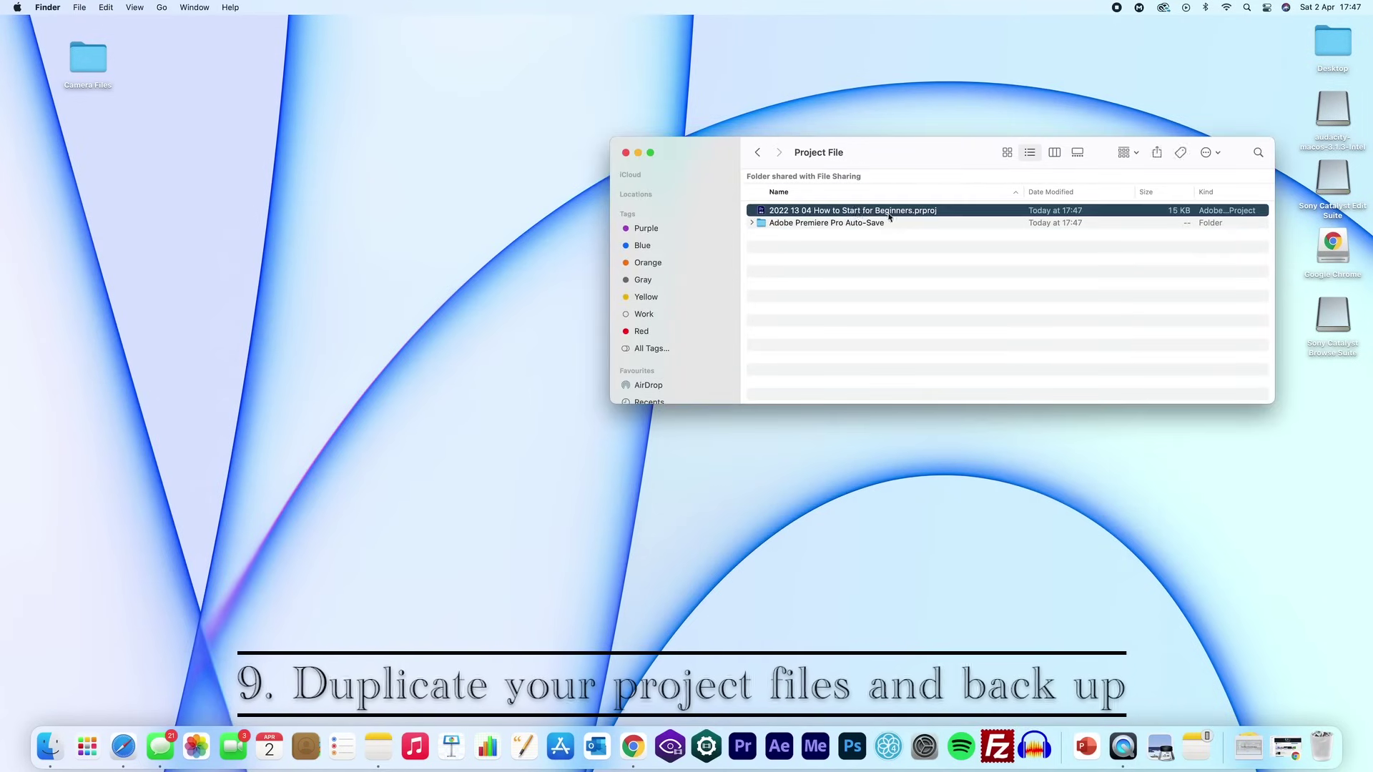
pyautogui.rightClick(941, 213)
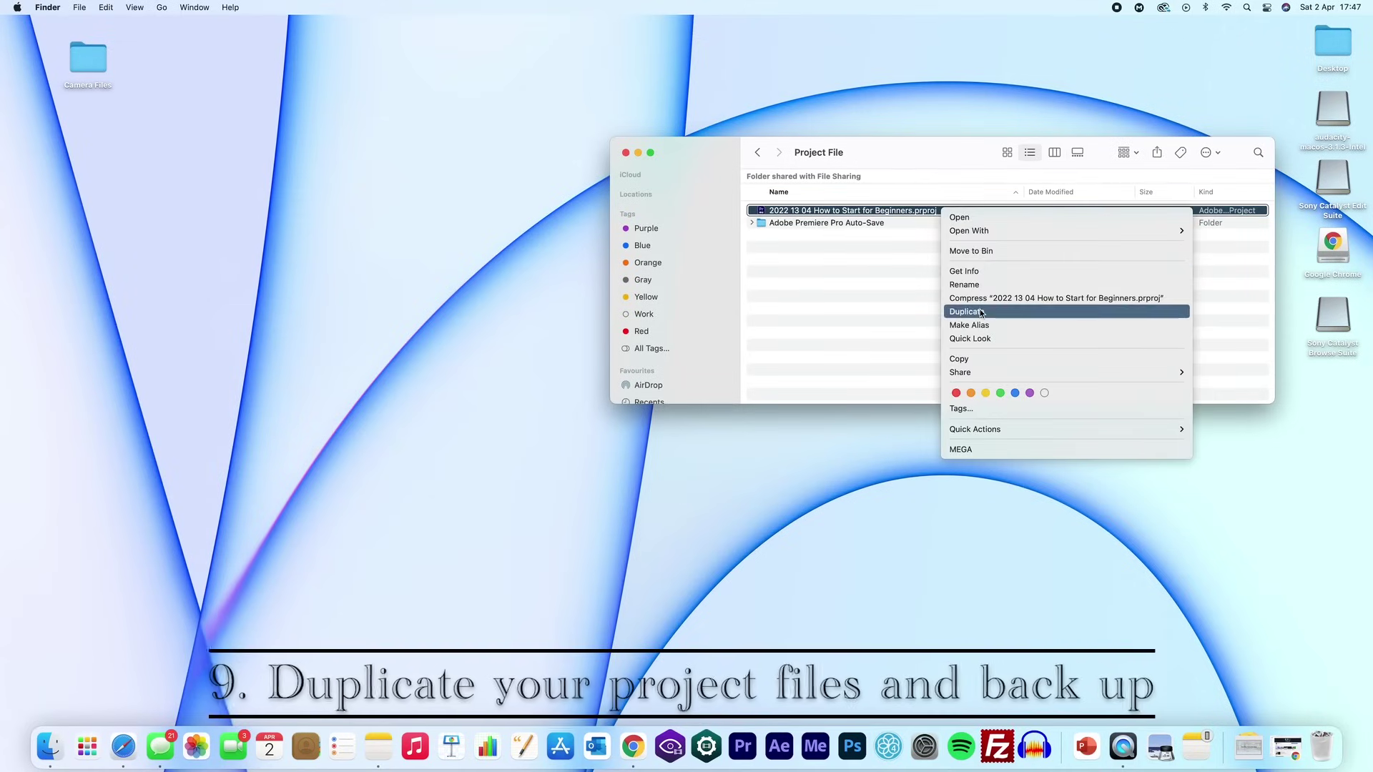
pyautogui.click(976, 311)
pyautogui.click(936, 212)
pyautogui.press('BackSpace')
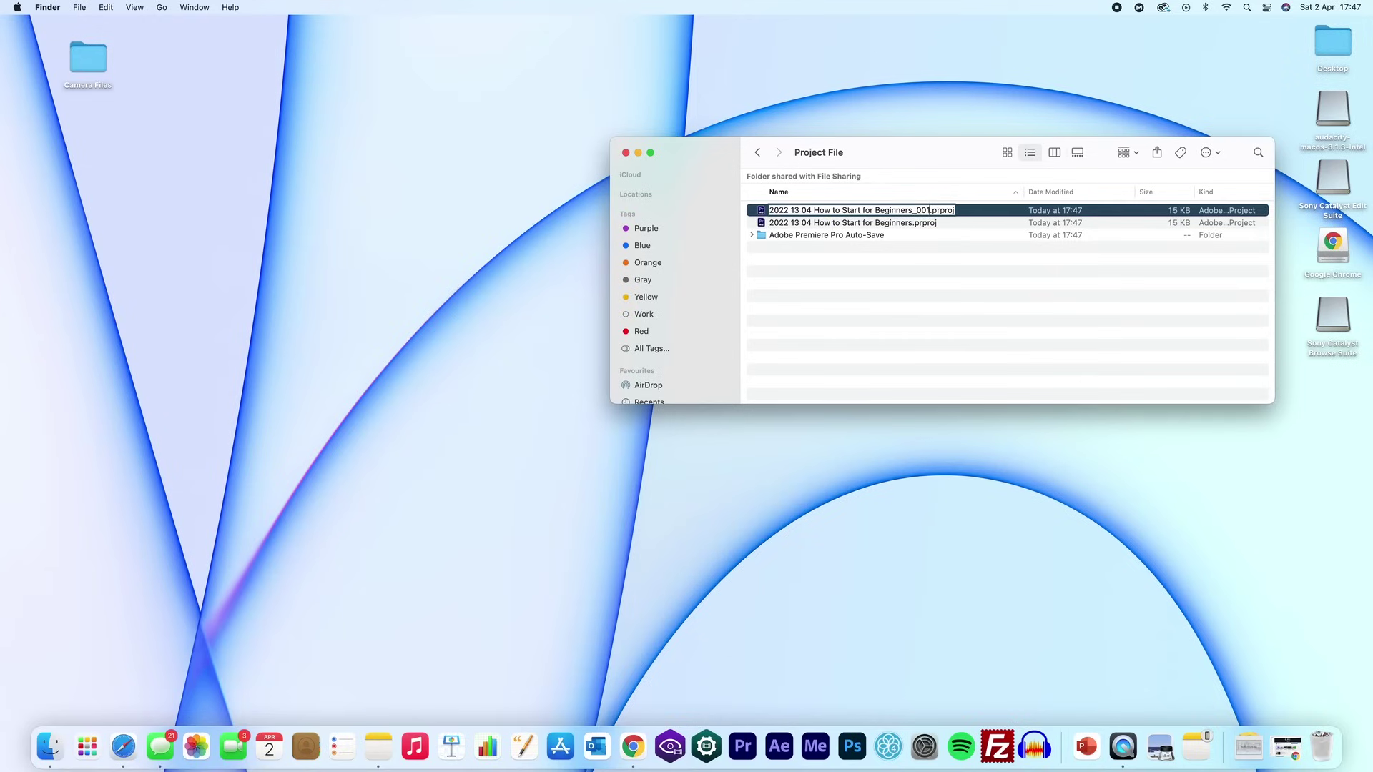
pyautogui.write('_001')
pyautogui.press('Return')
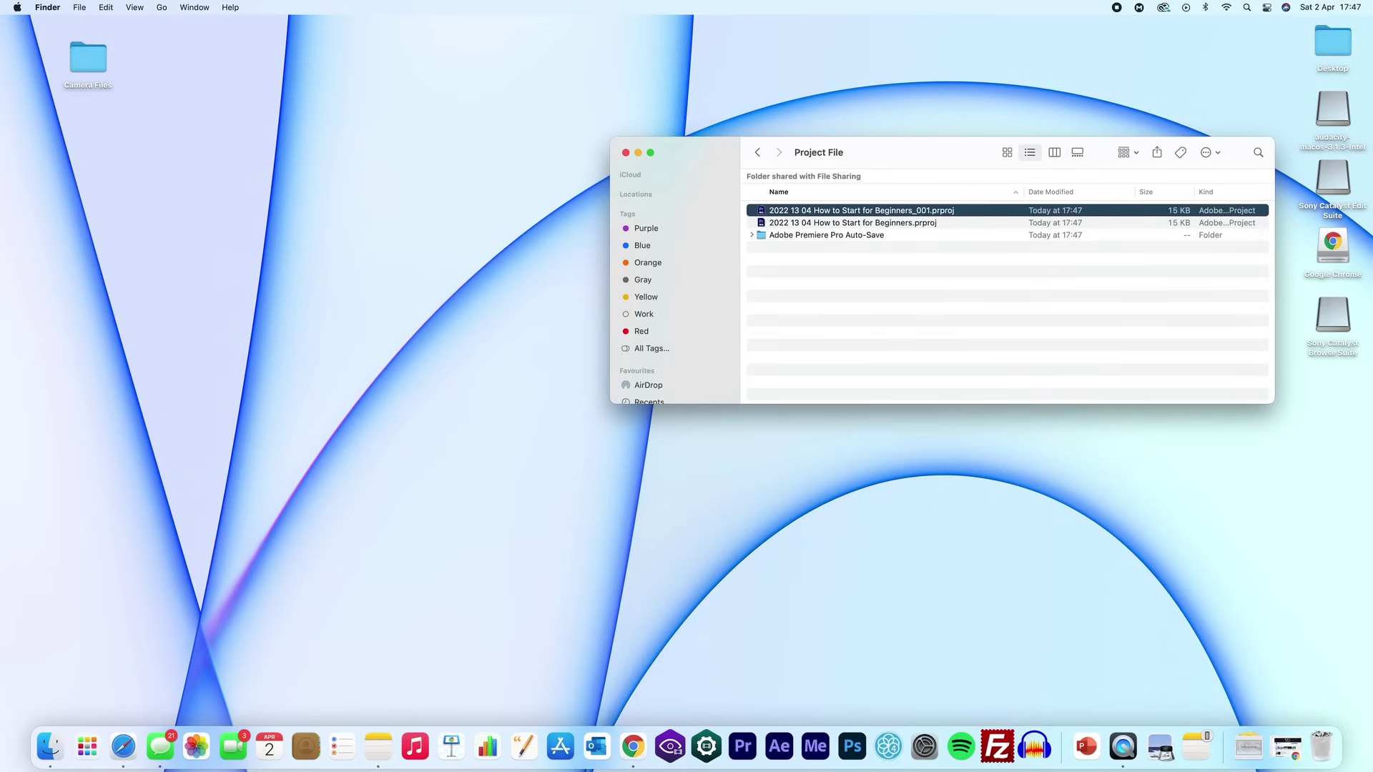
# Step: Share the _001 backup file by email and correct the subject line
pyautogui.click(925, 267)
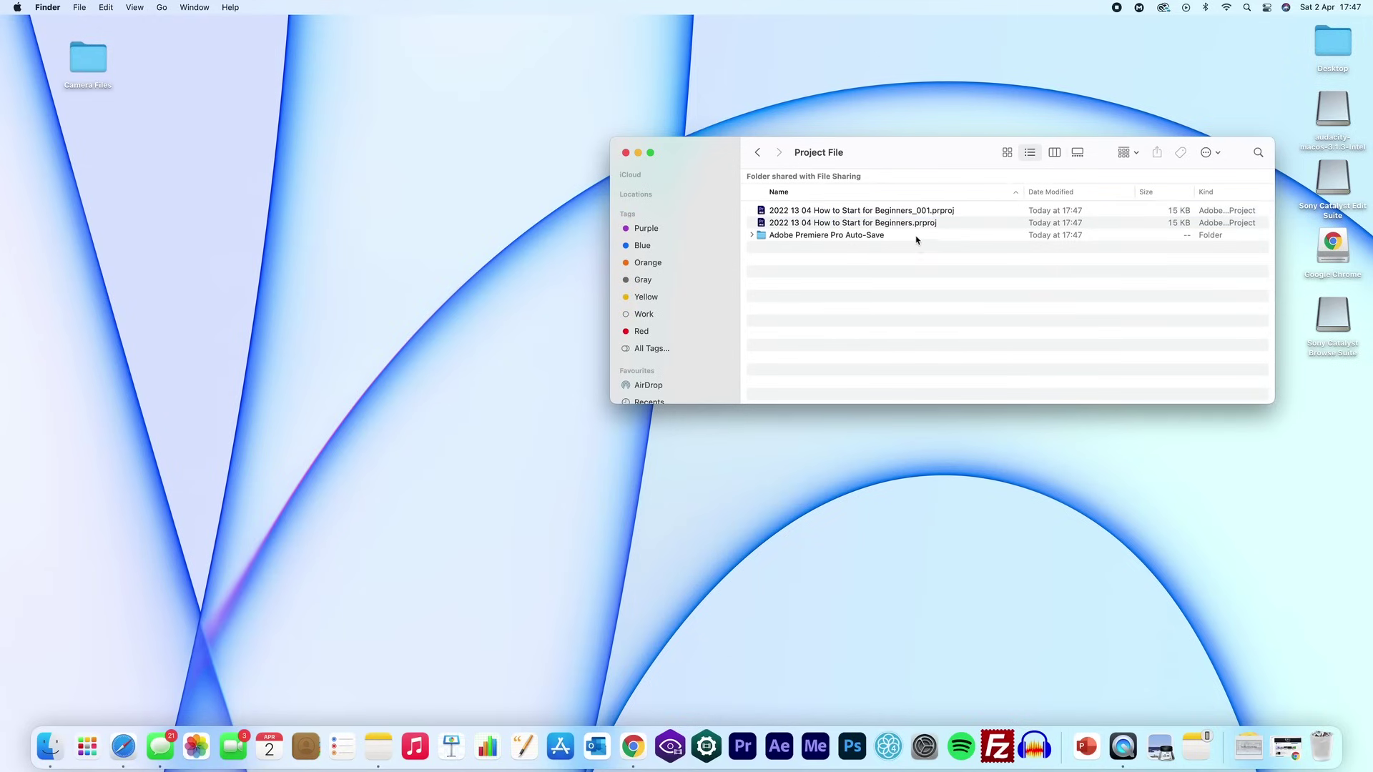
pyautogui.click(933, 212)
pyautogui.rightClick(933, 212)
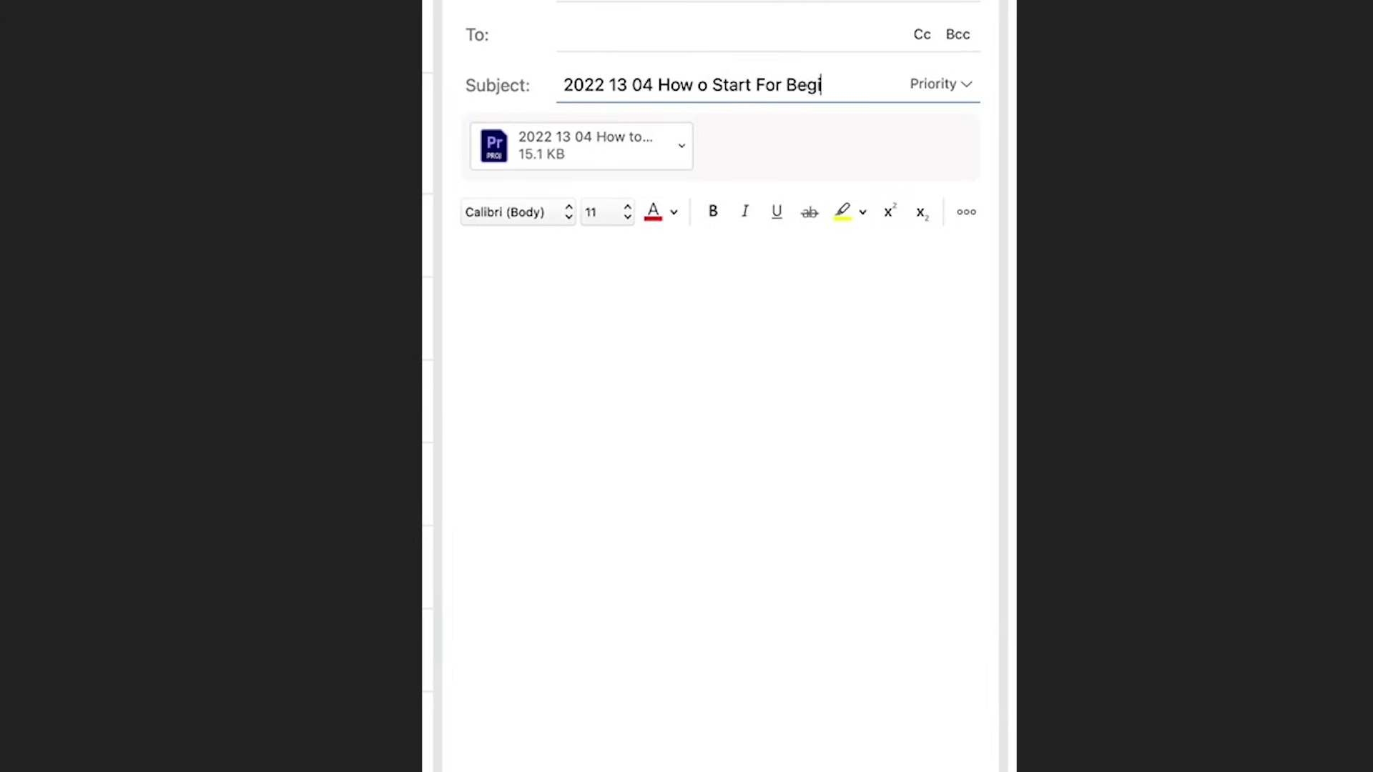
pyautogui.click(700, 85)
# Step: Cut DJI_0210.MP4 at 00:00:13:07, delete the remainder, and play the trimmed sequence from the start
pyautogui.write('t')
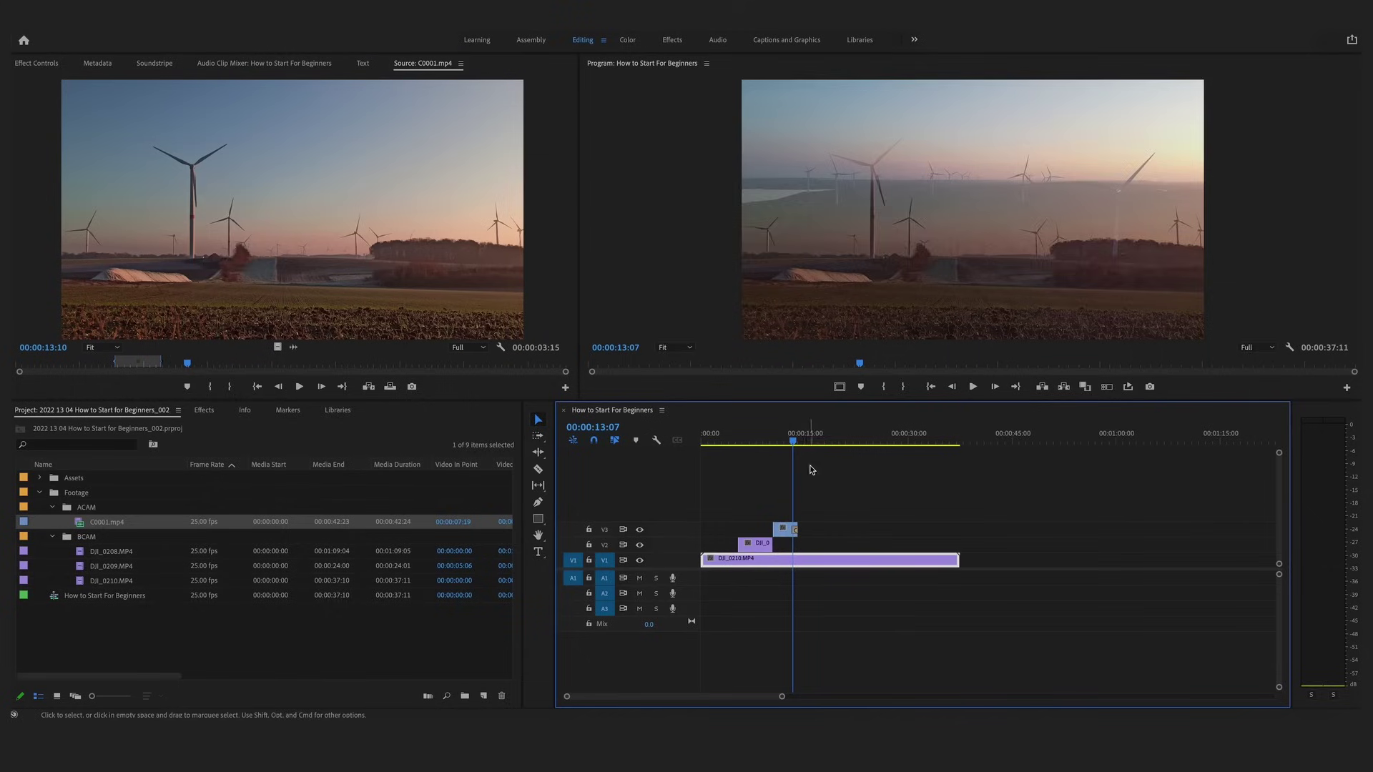
pyautogui.press('c')
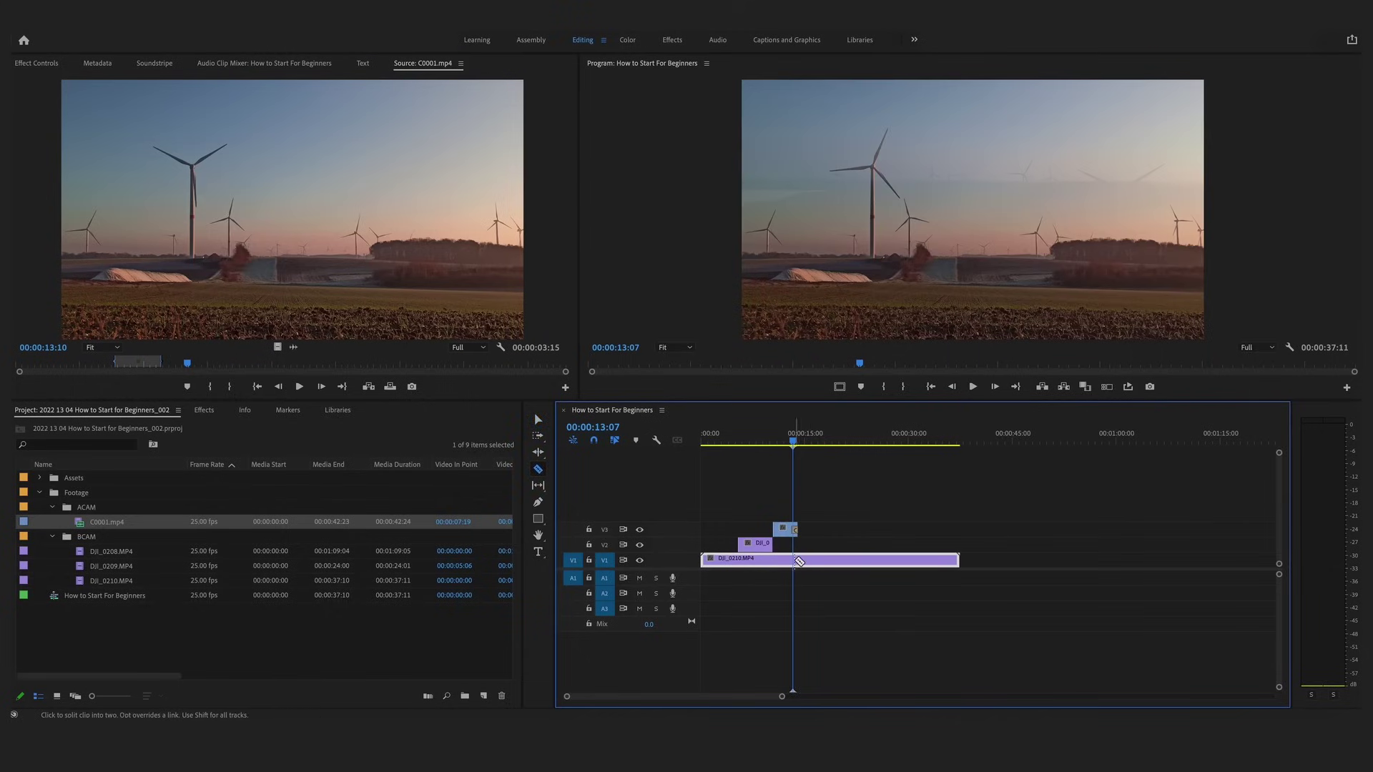
pyautogui.click(800, 562)
pyautogui.press('v')
pyautogui.click(815, 562)
pyautogui.press('Delete')
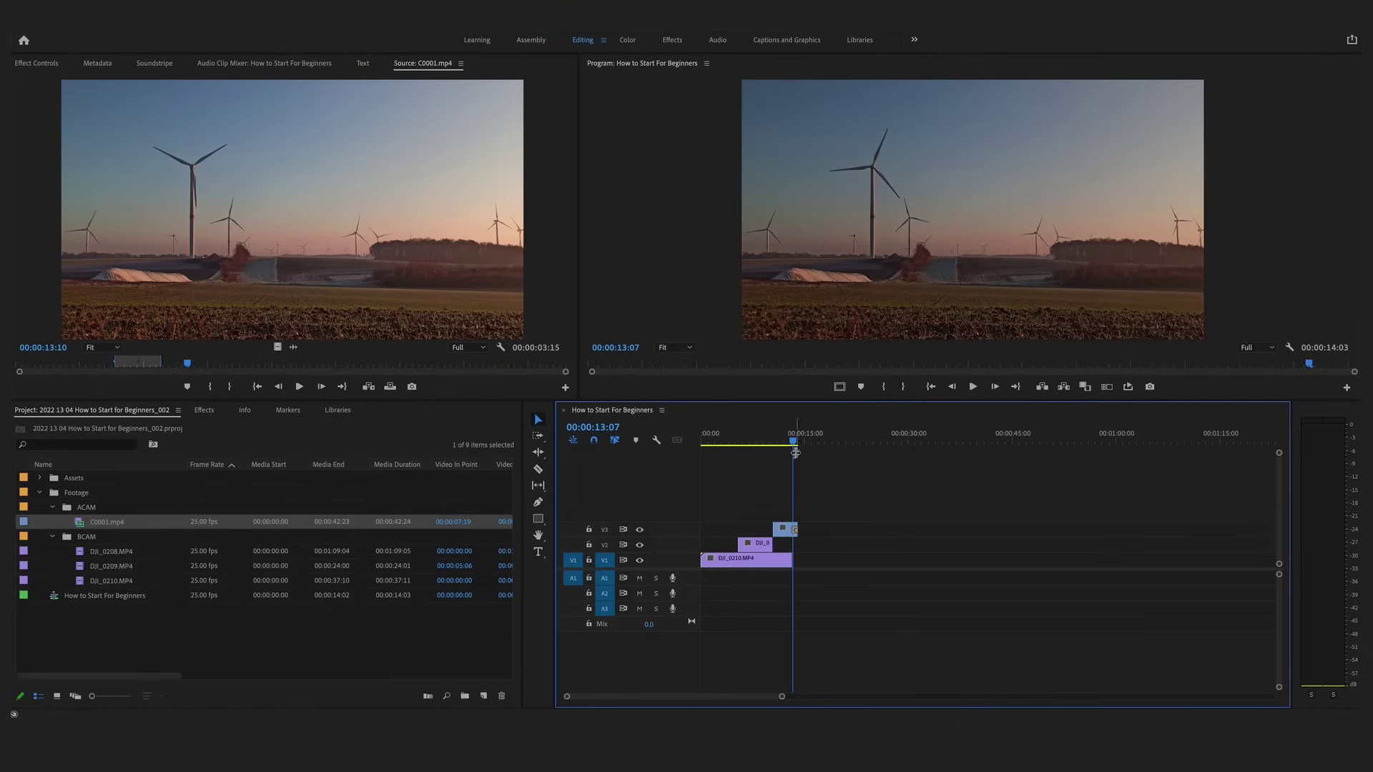
pyautogui.press('Home')
pyautogui.press('space')
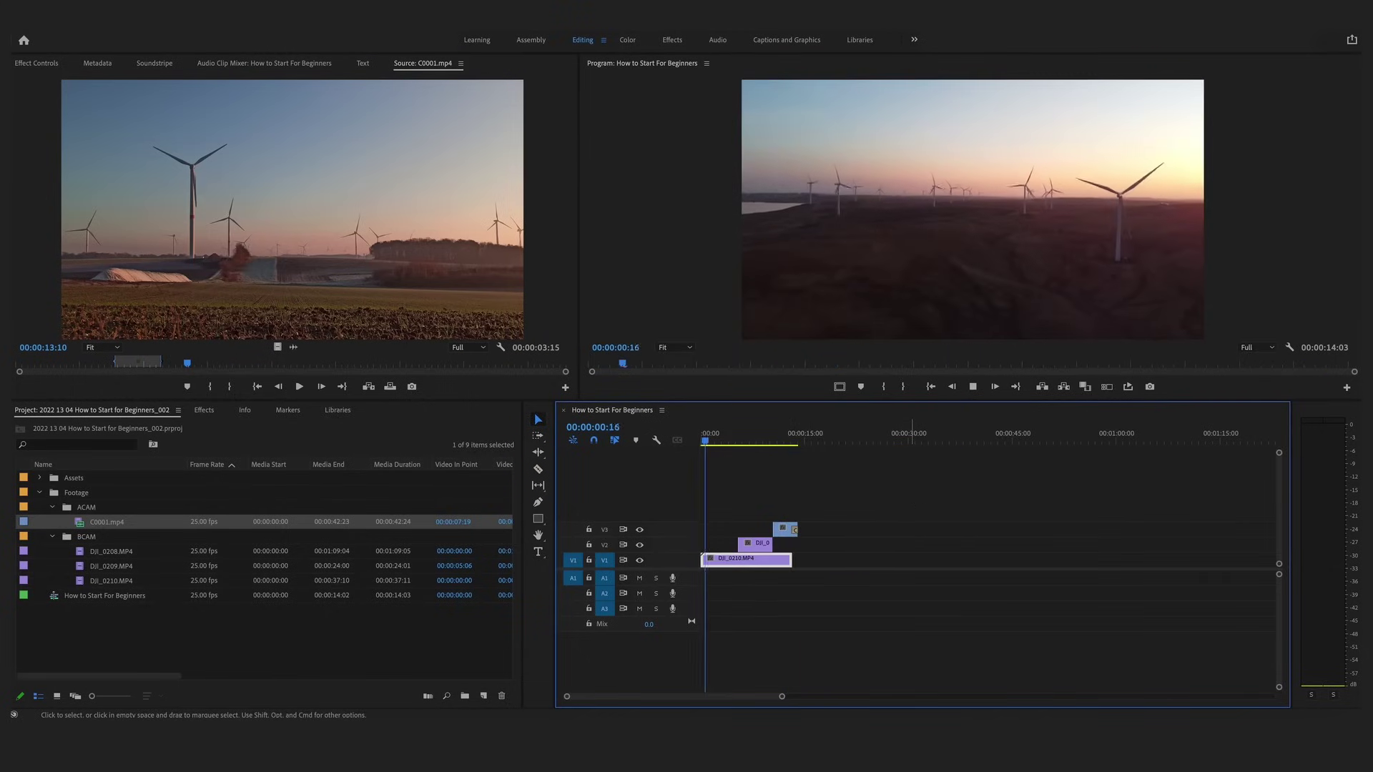